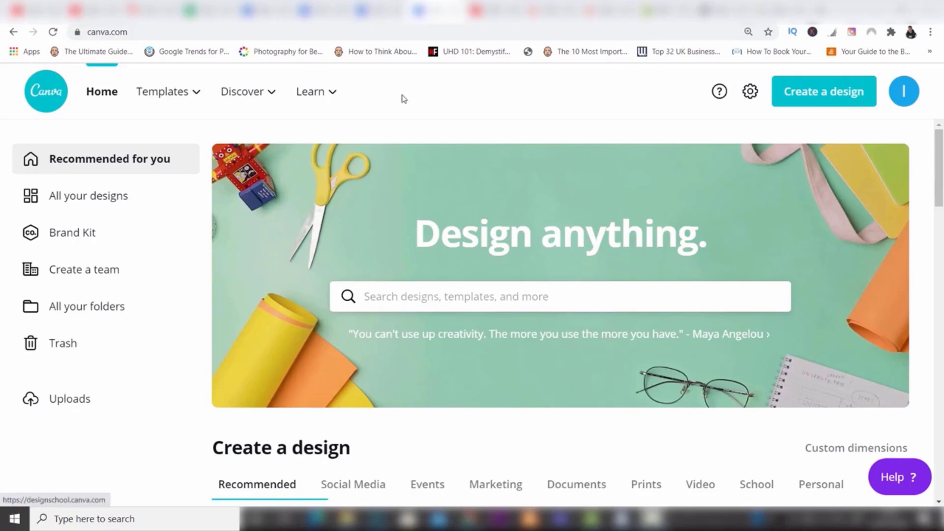
Step: Search the designs and templates for "youtube" and clear the search
mouse_move(185, 88)
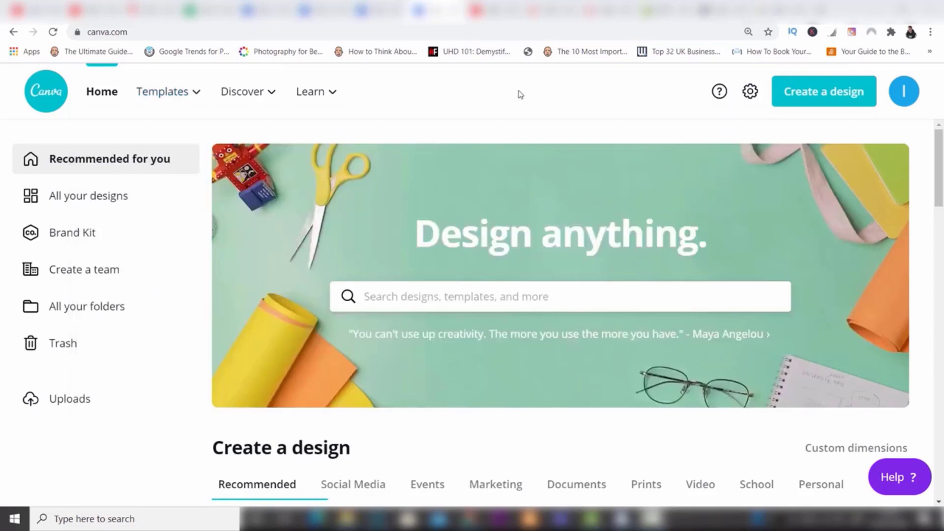
click(479, 297)
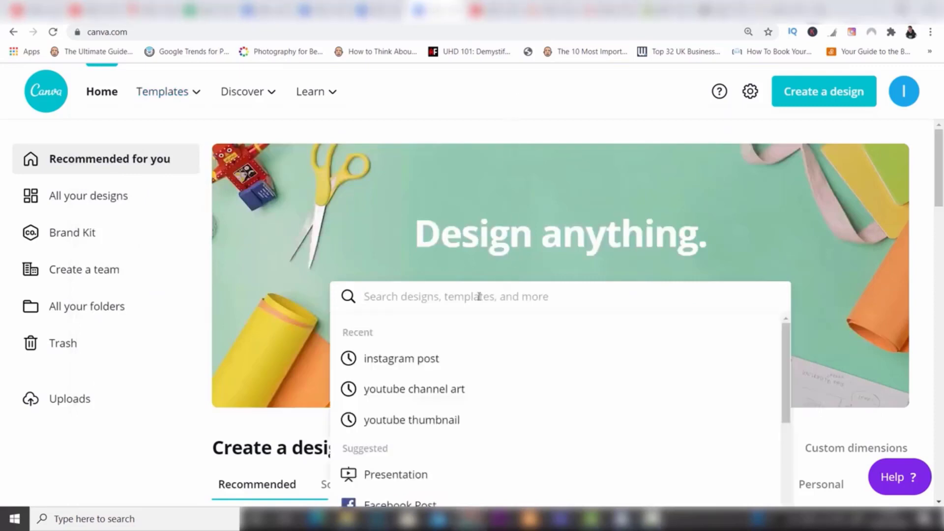
text(youtube)
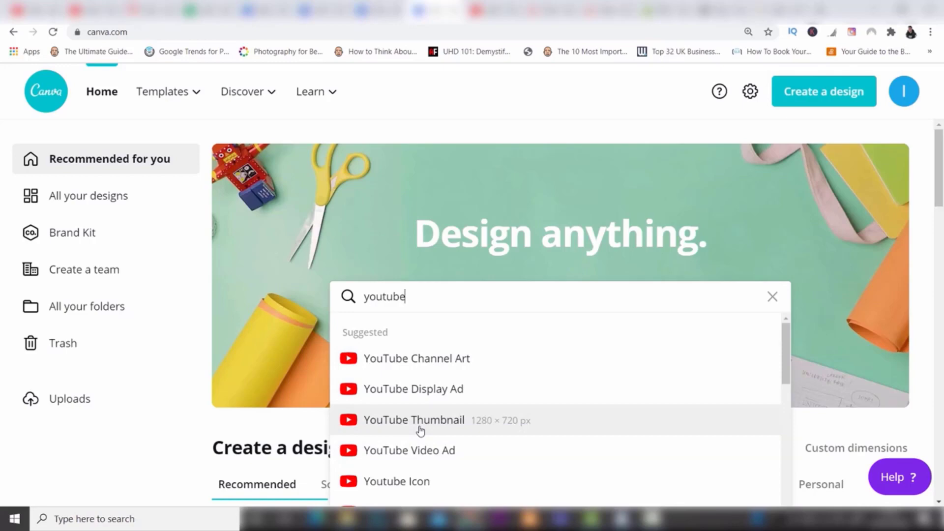
click(771, 296)
Step: Browse through the Social Media design types in the Create a design section
drag(940, 167, 941, 246)
scroll(941, 249, up, 4)
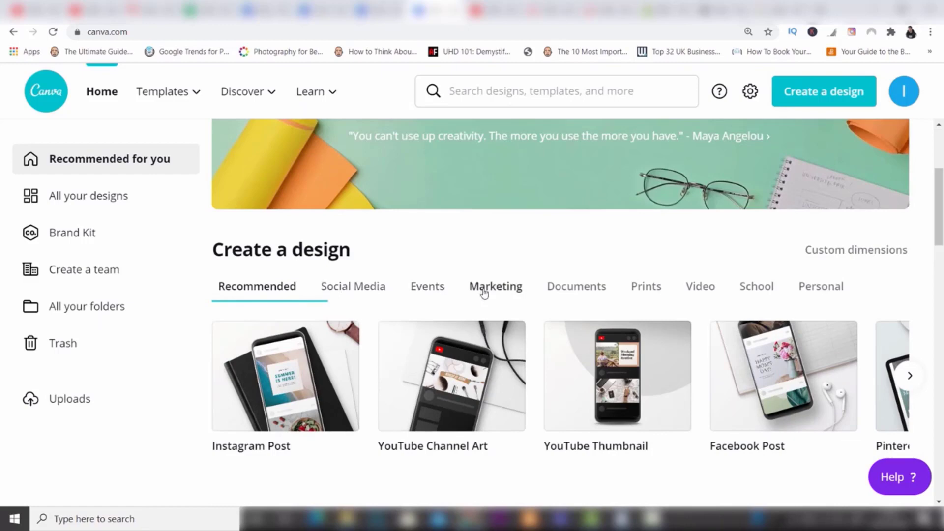
click(347, 290)
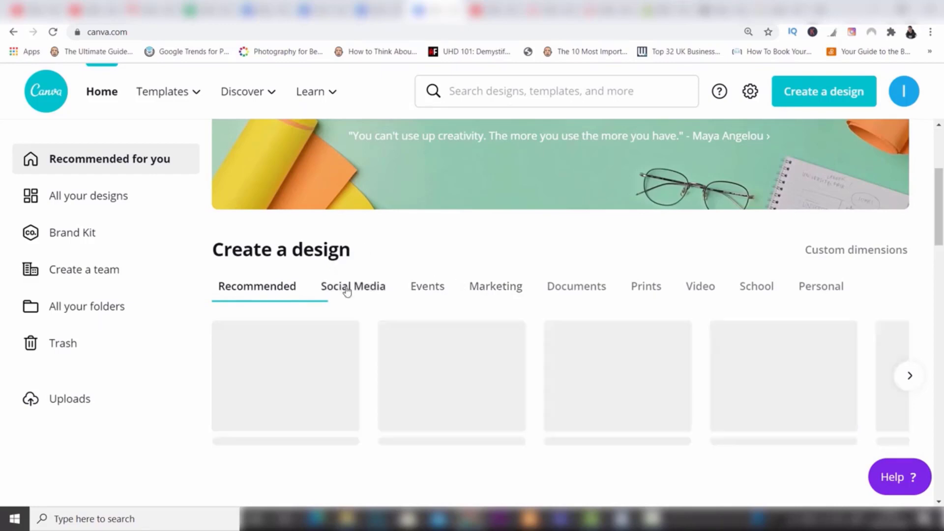
click(904, 383)
click(904, 383)
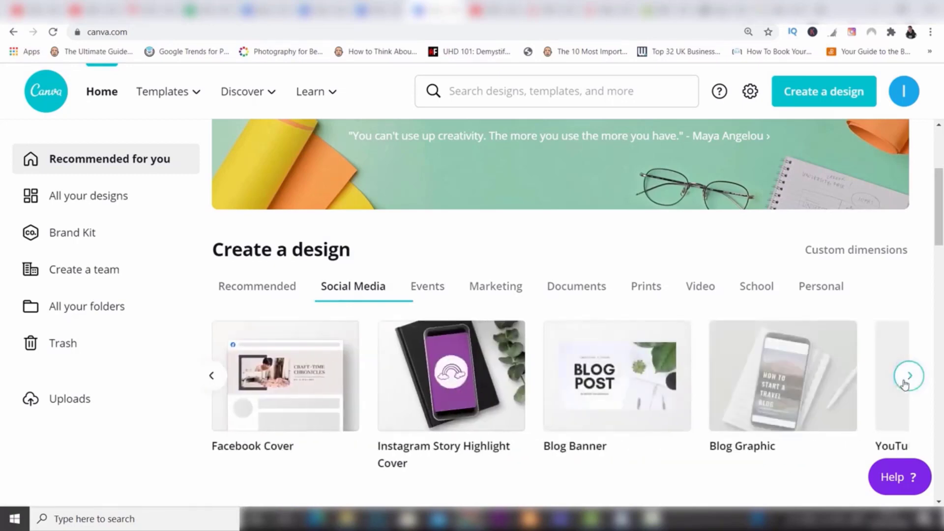
click(904, 383)
click(904, 383)
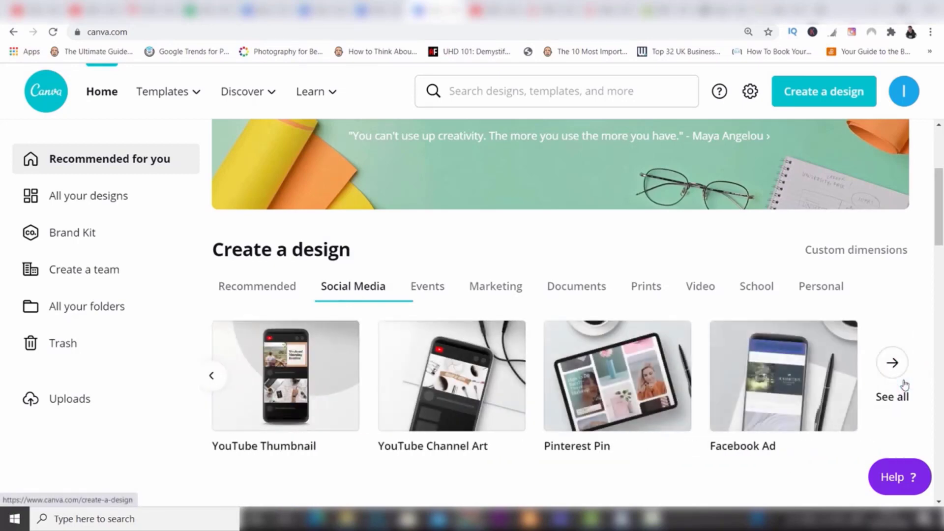
Step: View the full list of design types and return to the home page
click(904, 385)
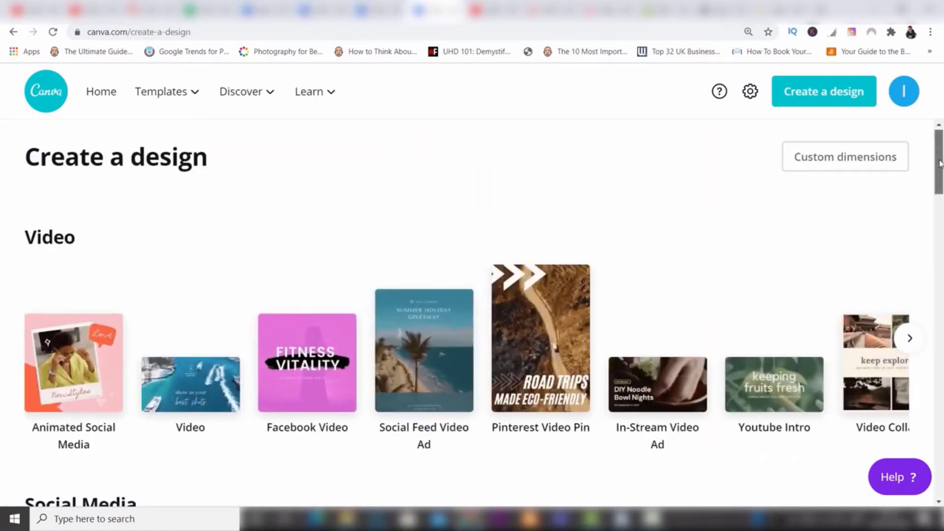
mouse_move(940, 150)
mouse_down()
mouse_move(942, 295)
mouse_move(941, 132)
mouse_up()
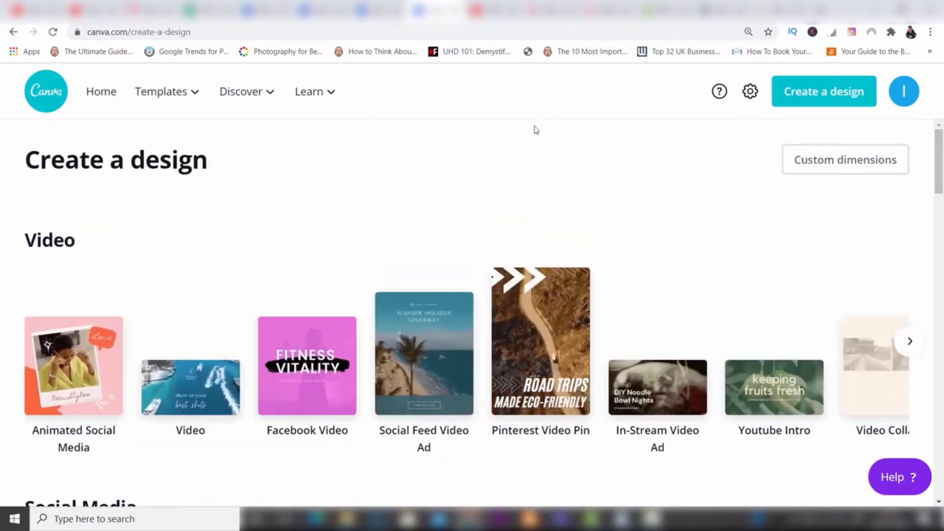
click(102, 95)
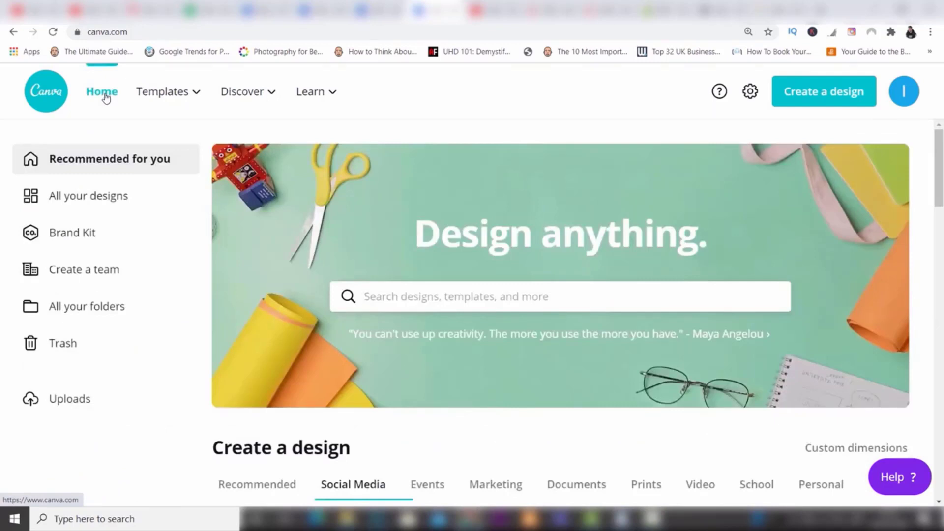
Step: Create a new design with custom dimensions of 1000 × 1000 px
click(837, 97)
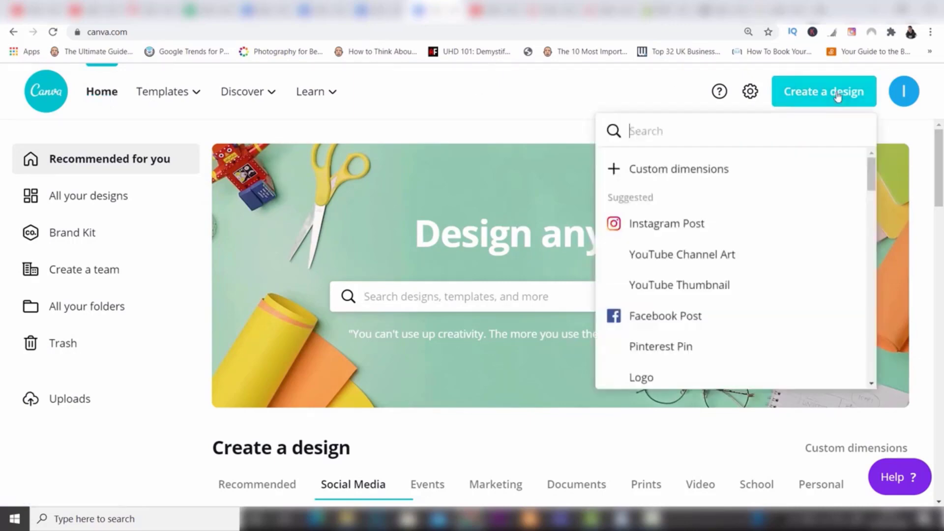
click(666, 172)
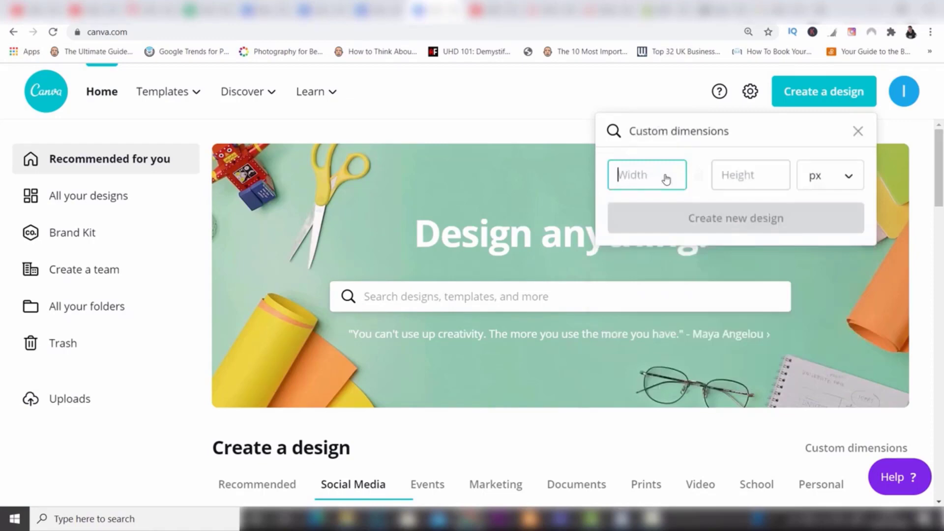
text(1000)
click(727, 176)
text(1)
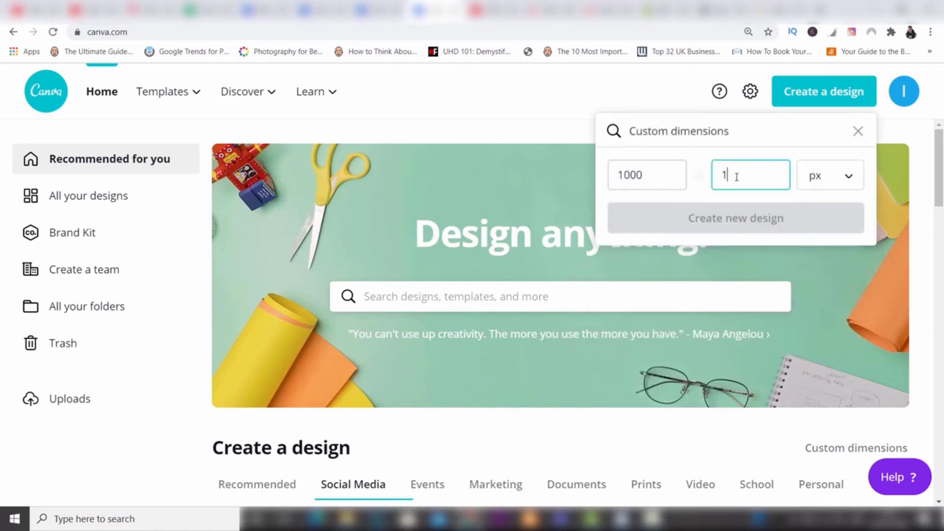
text(000)
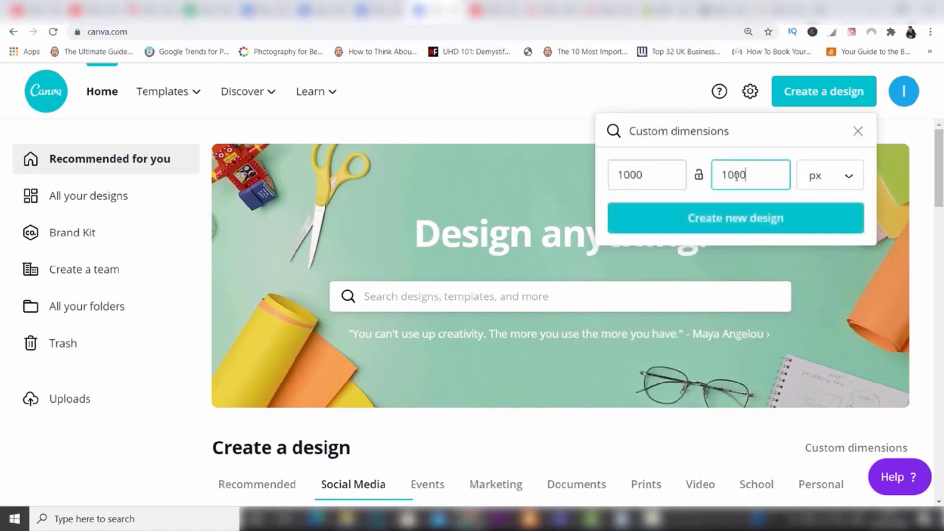
click(733, 220)
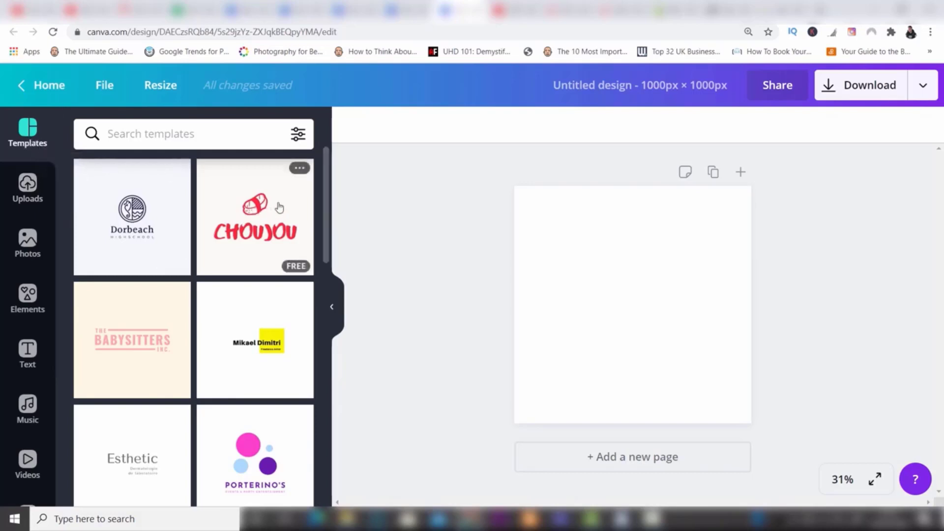
Step: Apply the Dorbeach Highschool logo template to the page and set its background to Dark Grey #545454
drag(325, 195, 321, 274)
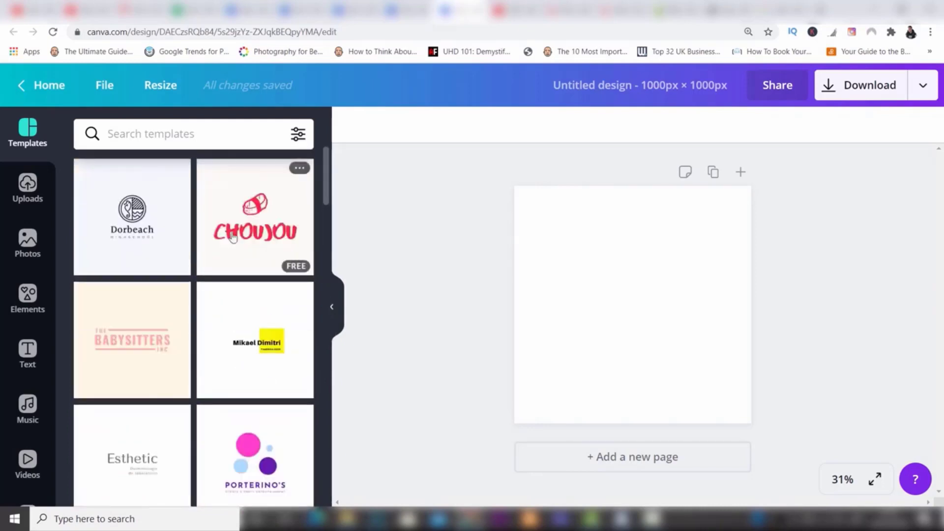
click(147, 212)
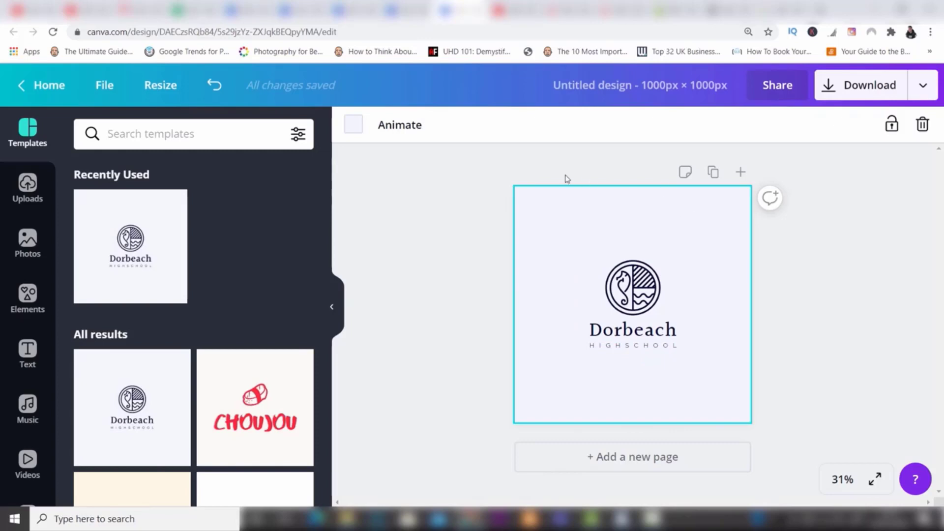
click(353, 126)
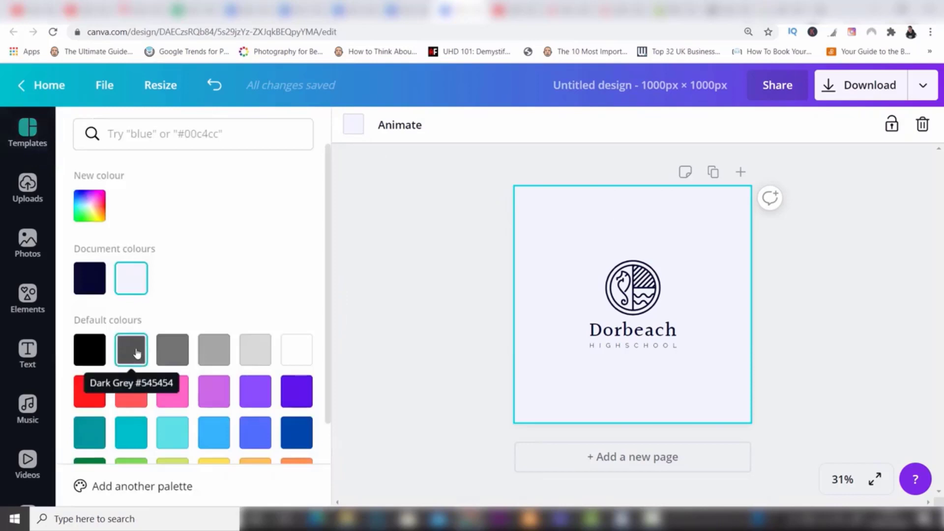
click(137, 353)
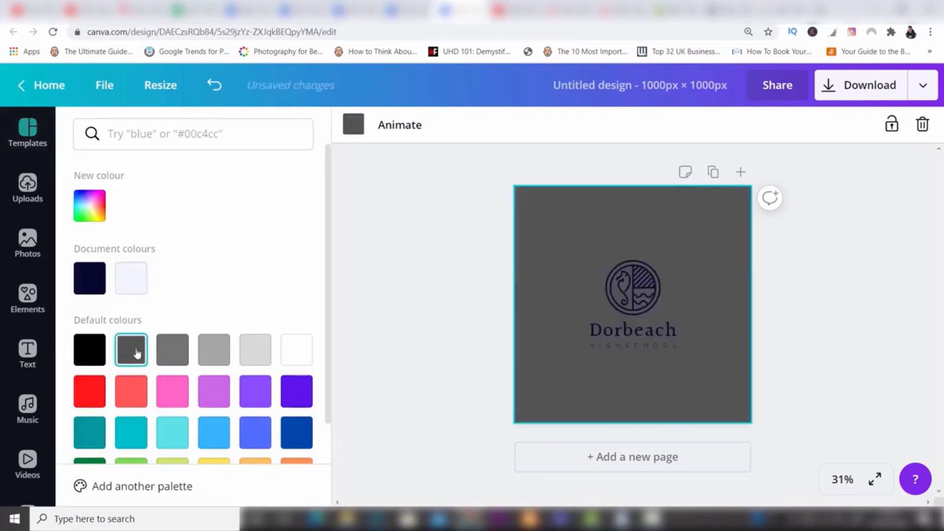
Step: Recolour the "Dorbeach" text and the round seahorse emblem to pink
click(633, 328)
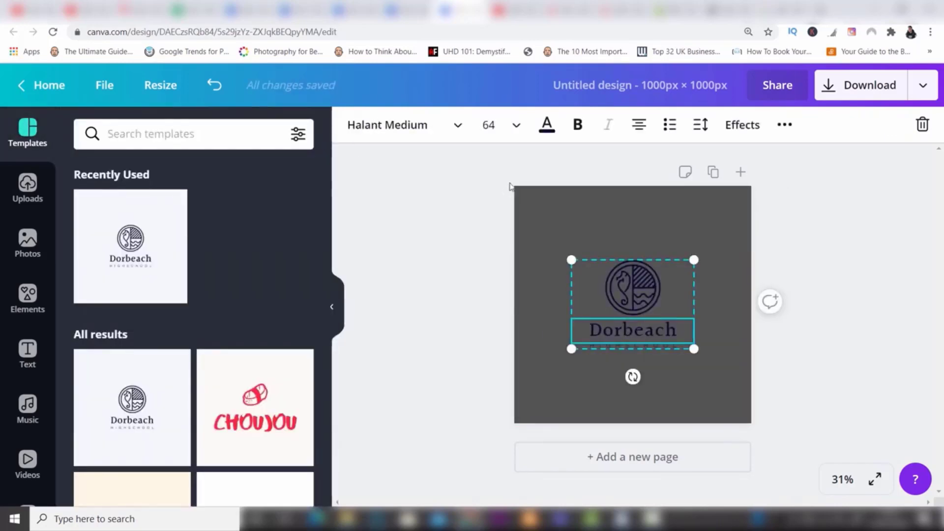
click(545, 130)
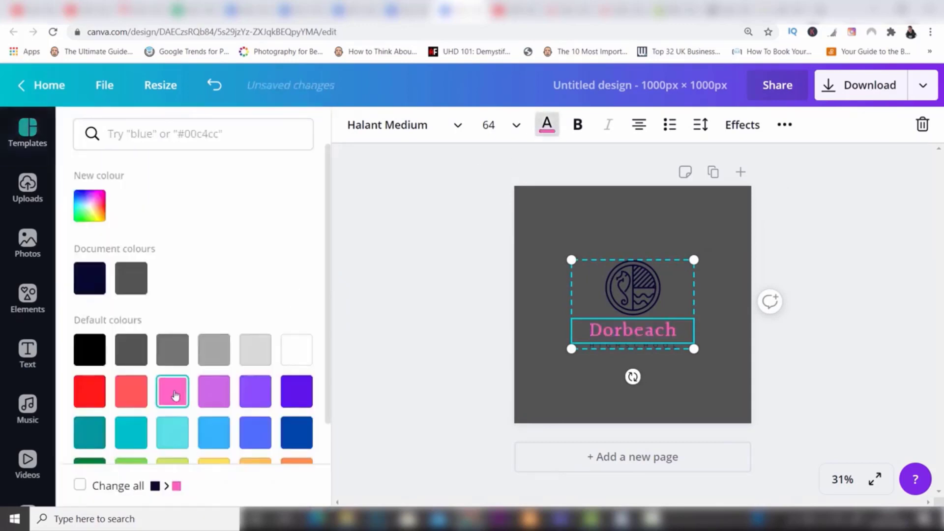
click(649, 272)
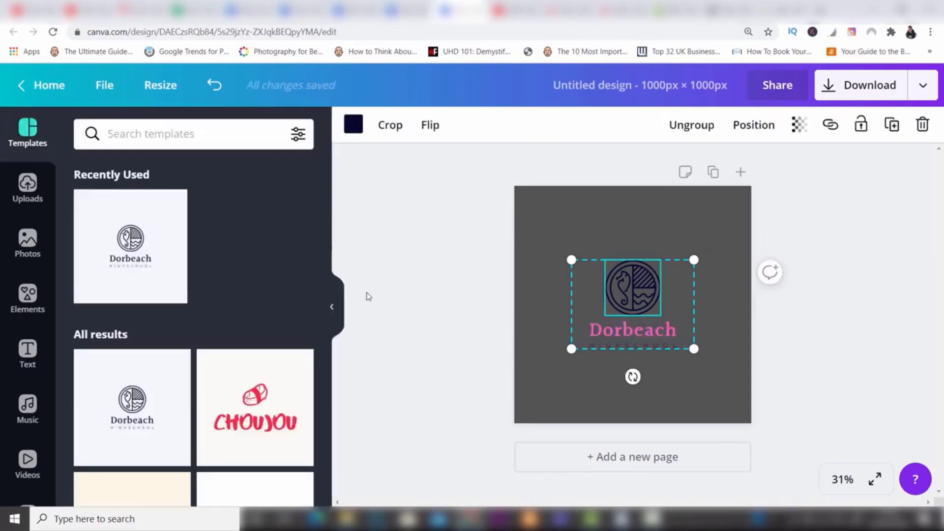
click(353, 124)
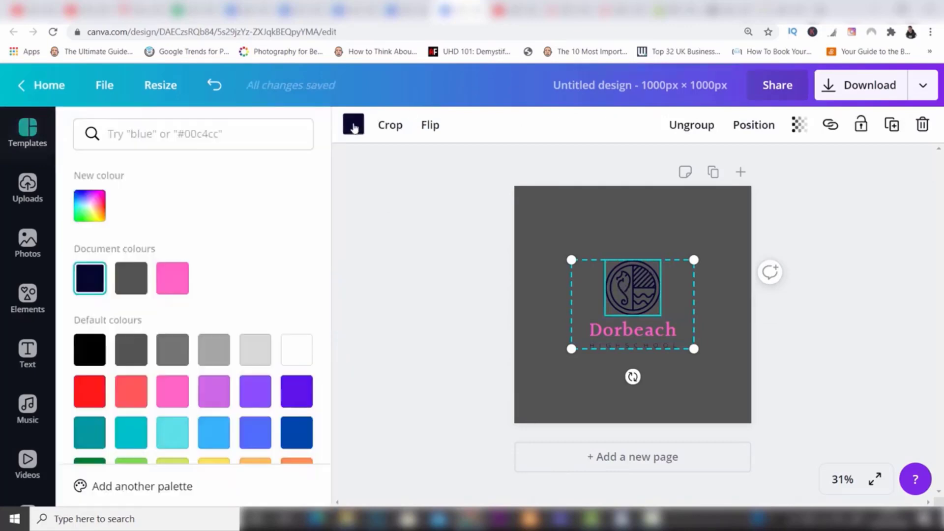
click(172, 390)
click(785, 222)
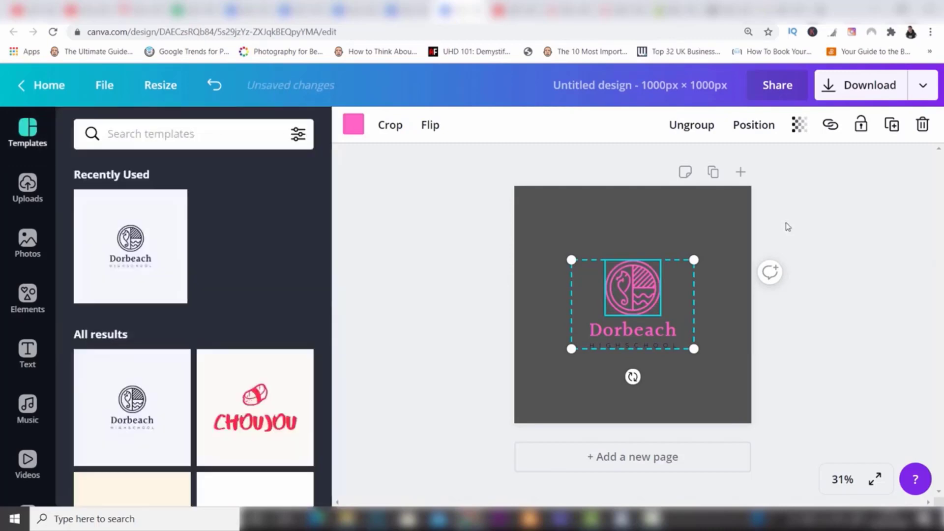
click(786, 222)
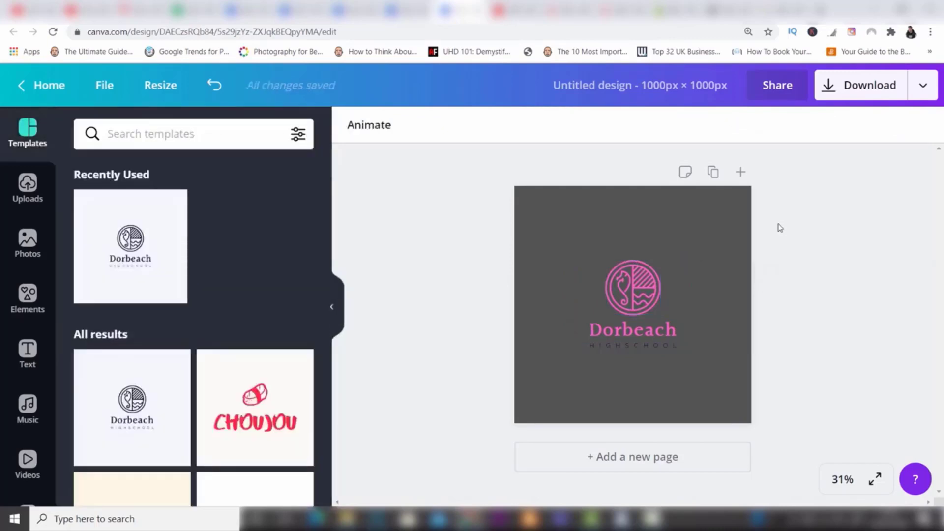
Step: Clear the page by deleting the grey background, the emblem and the remaining text group
click(571, 242)
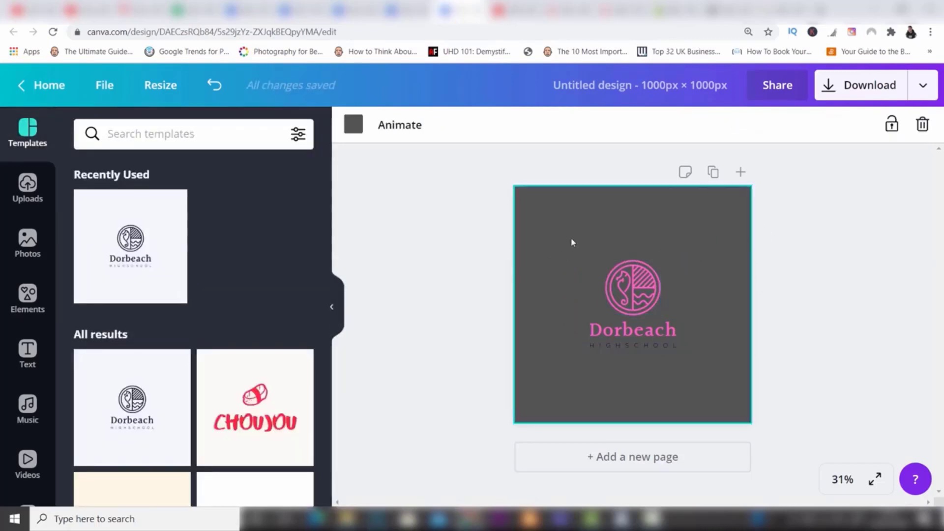
key(Delete)
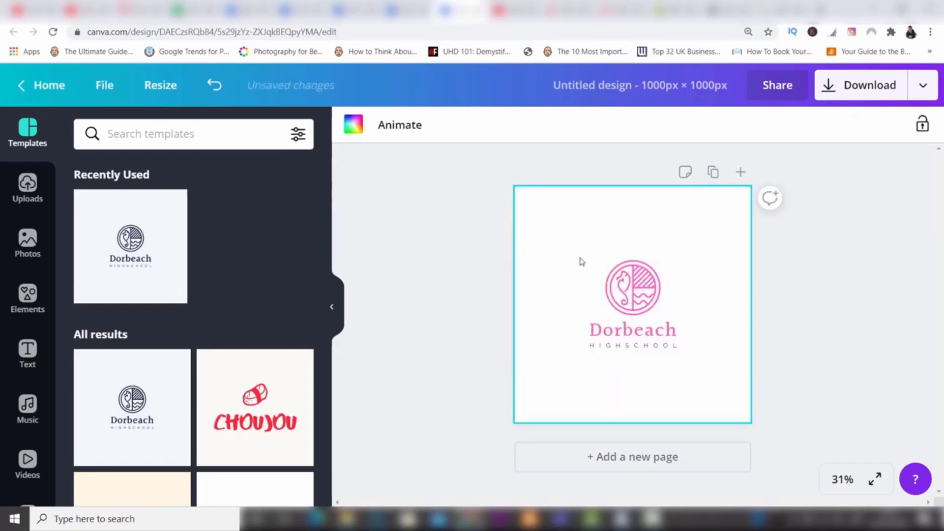
click(641, 289)
key(Delete)
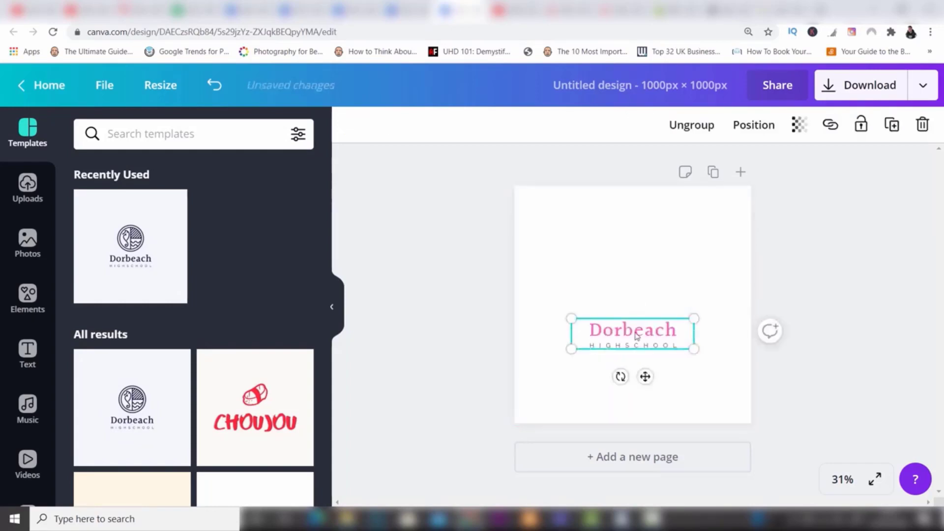
key(Delete)
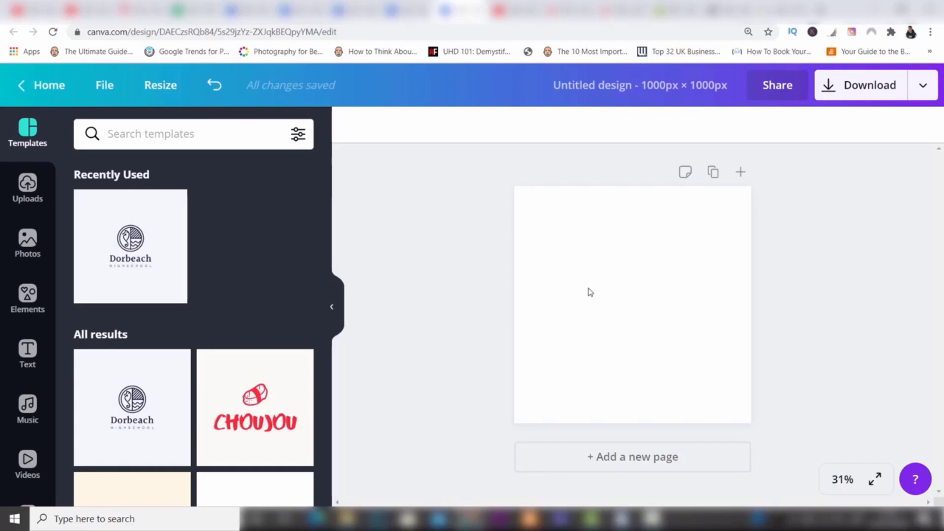
Step: Search the stock photos for "coffee" and browse the results
click(33, 238)
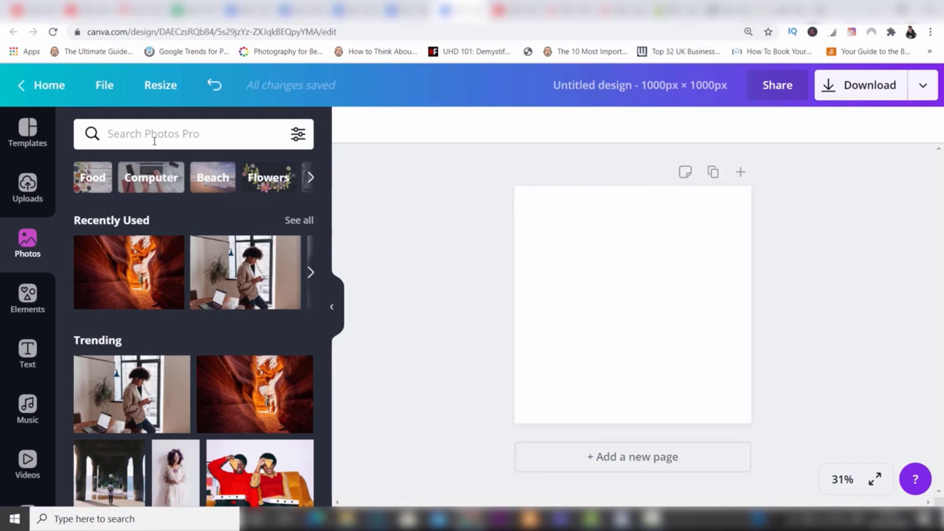
click(154, 141)
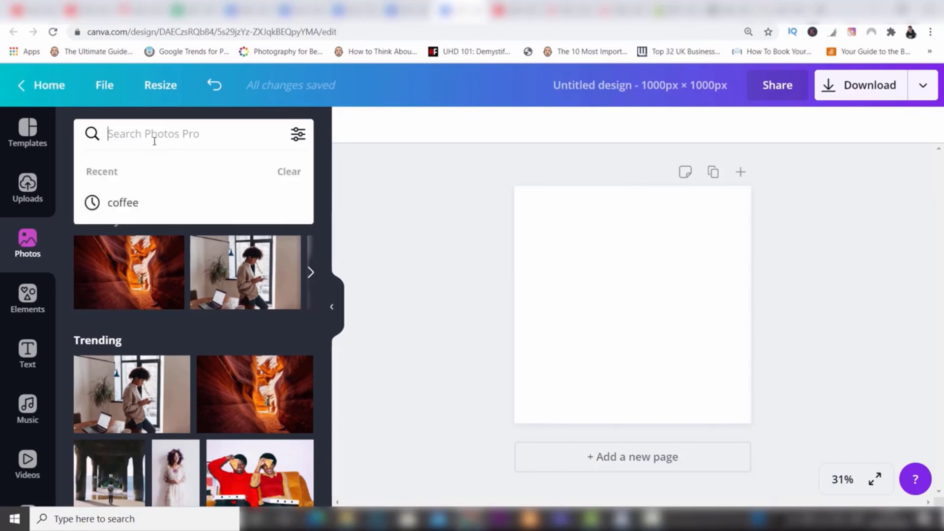
click(128, 202)
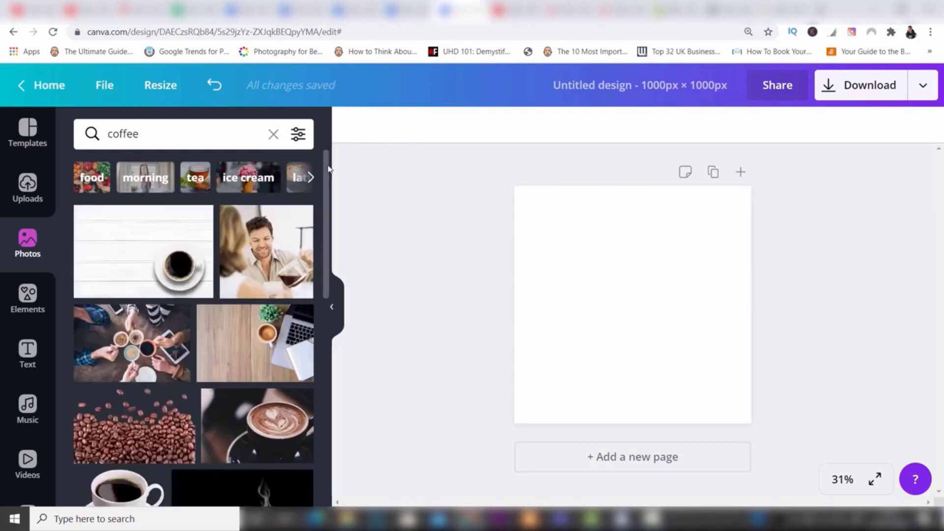
drag(328, 179, 328, 130)
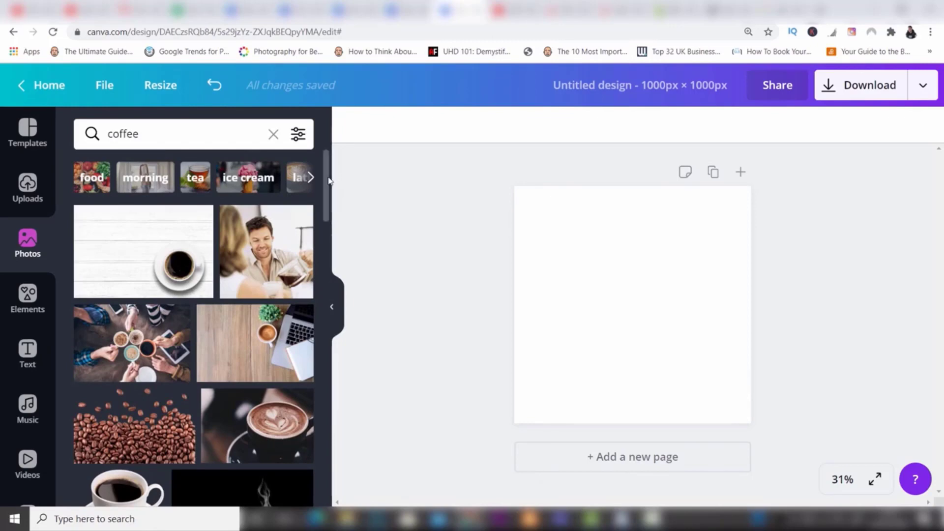
drag(329, 180, 329, 192)
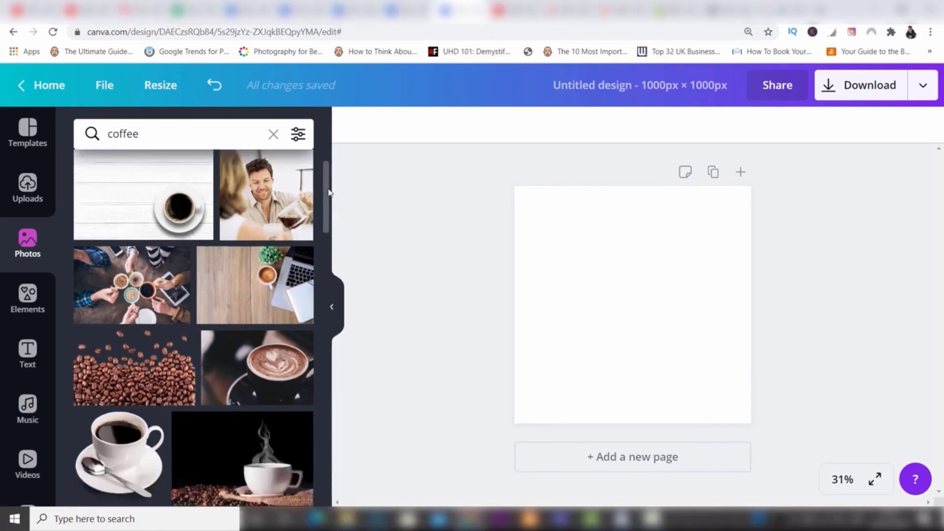
mouse_move(284, 294)
drag(326, 227, 324, 279)
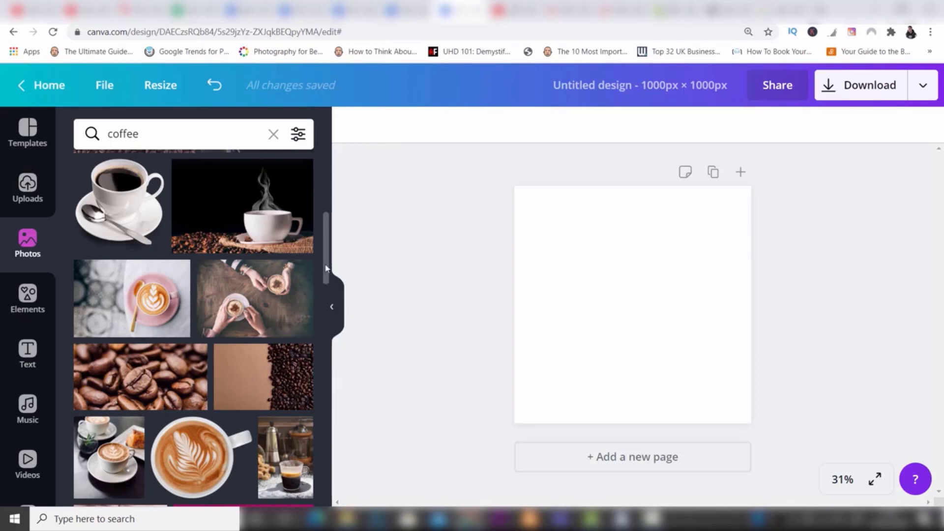
Step: Add the stock photo of latte art in a dark cup and enlarge it to about 1730 × 1154 px so it covers the page
drag(325, 268, 326, 224)
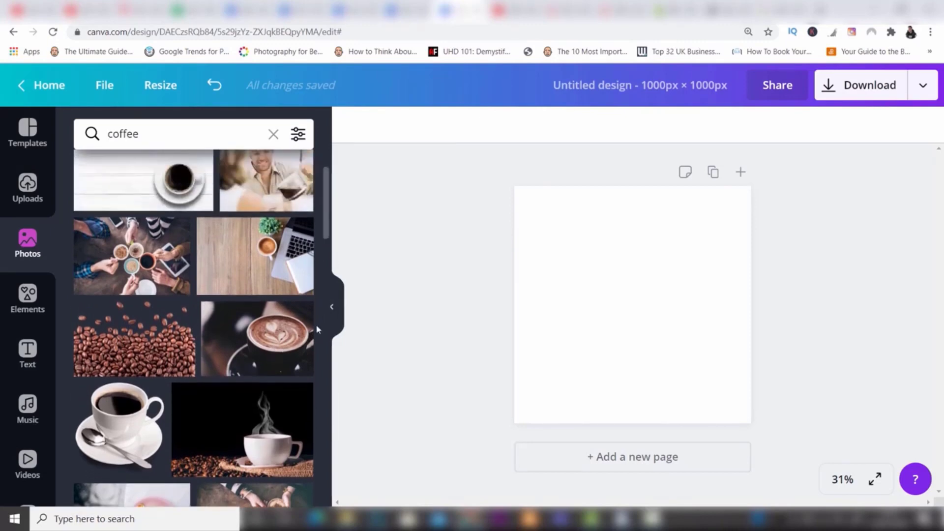
click(260, 354)
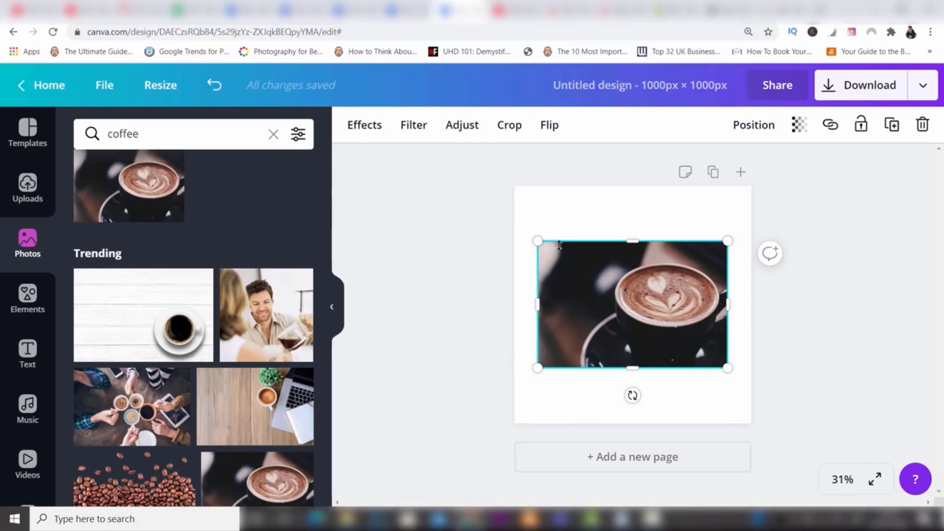
drag(538, 241, 442, 181)
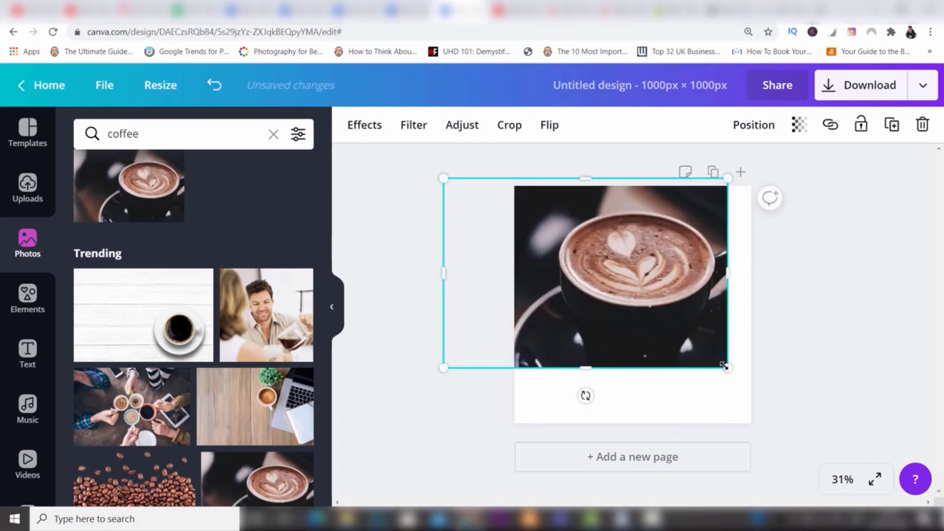
drag(727, 368, 797, 461)
drag(685, 276, 631, 272)
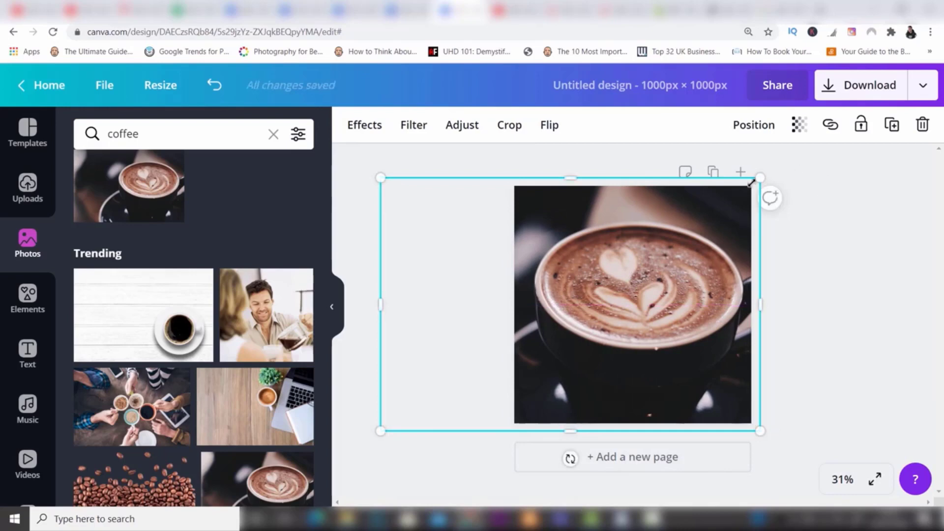
drag(752, 182, 791, 157)
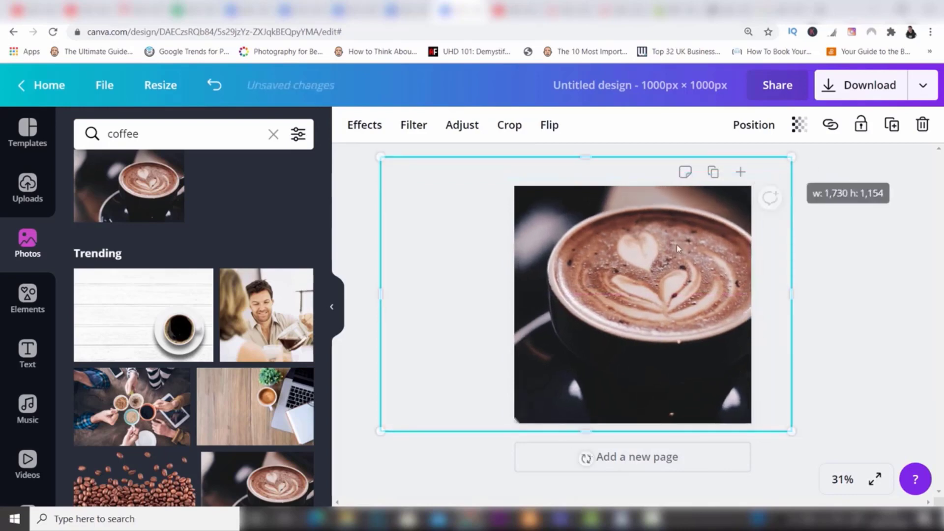
drag(669, 256, 643, 264)
click(837, 263)
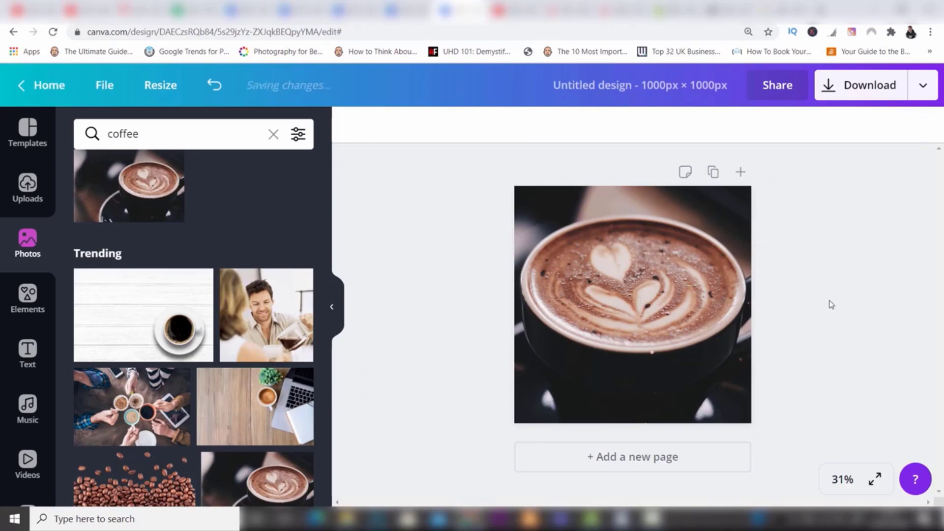
Step: Look through the effects available for the coffee photo, including the Color Mix presets and the Duotone to Screen options
click(659, 279)
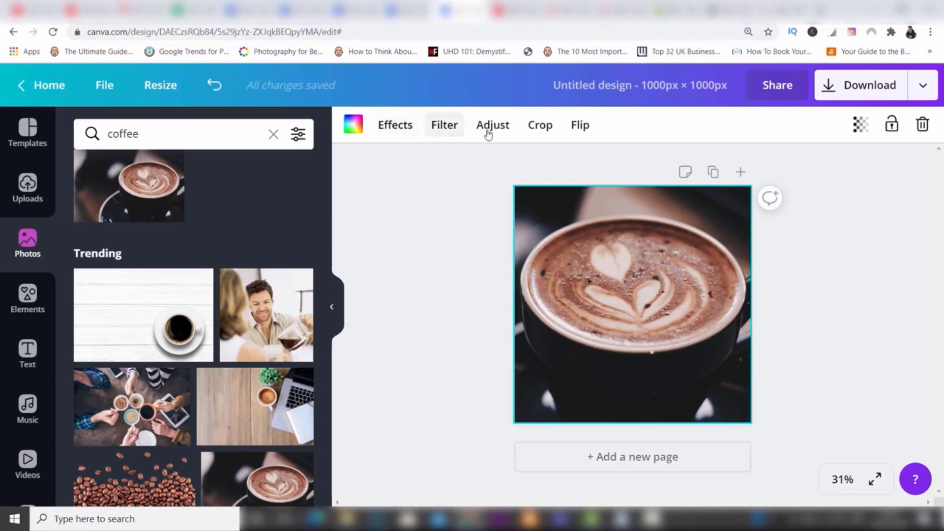
click(405, 128)
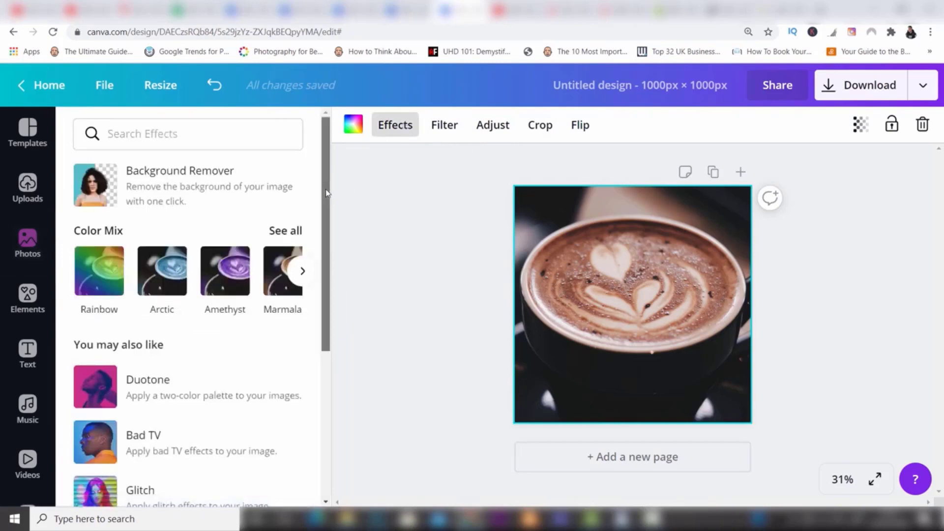
mouse_move(327, 197)
mouse_down()
mouse_move(328, 306)
mouse_move(329, 191)
mouse_up()
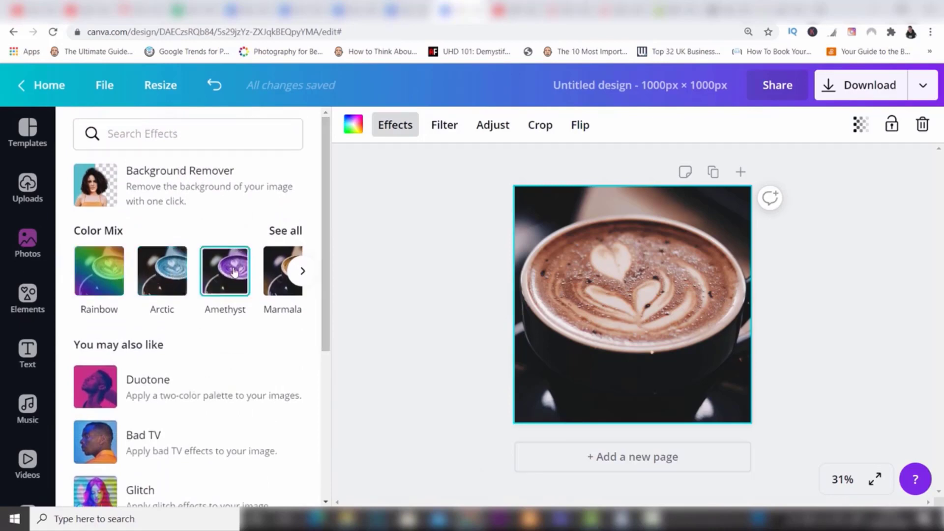
click(304, 271)
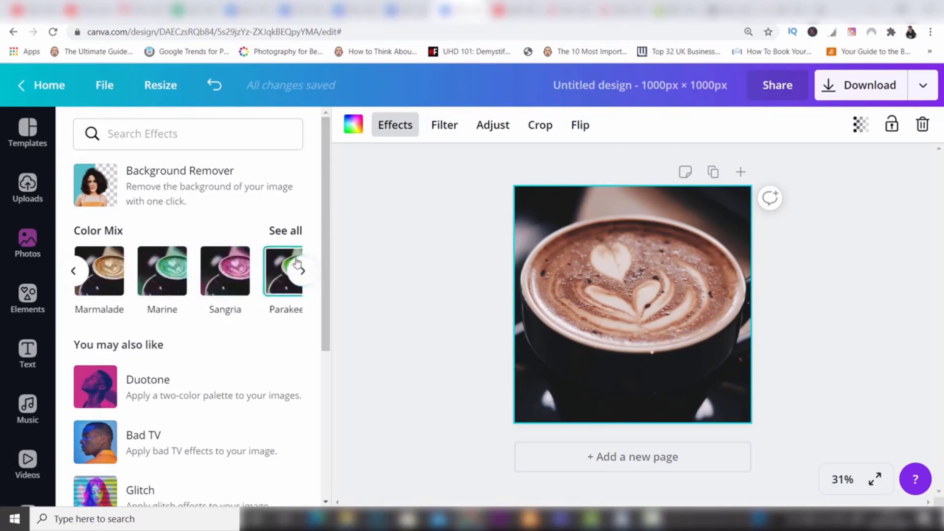
scroll(324, 217, down, 1)
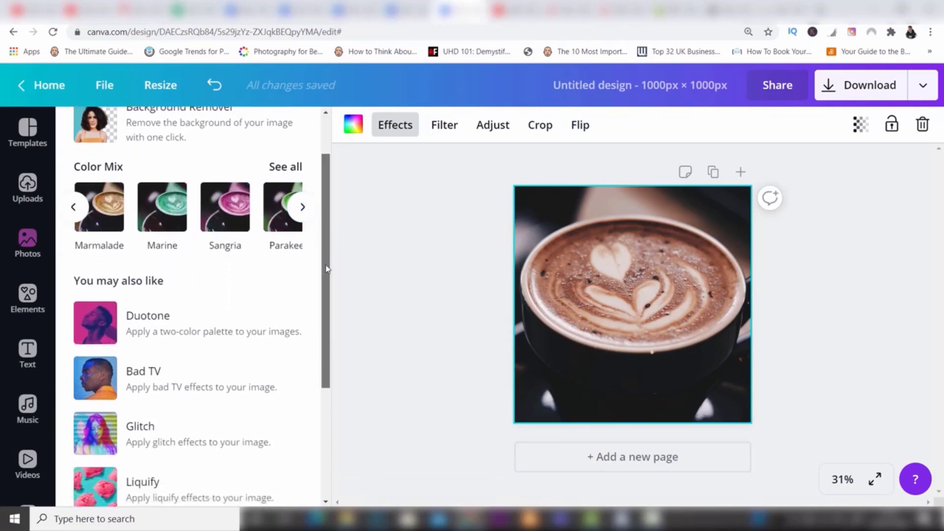
scroll(326, 269, down, 2)
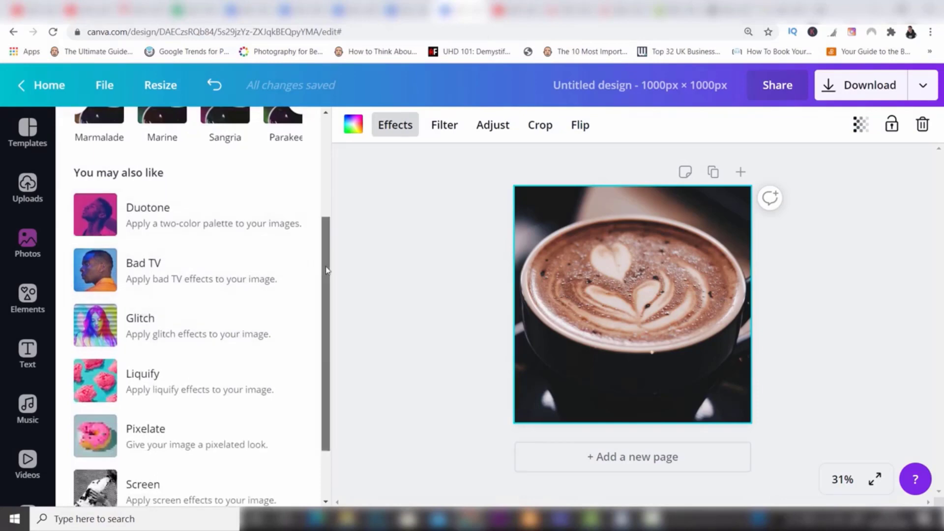
drag(326, 270, 323, 170)
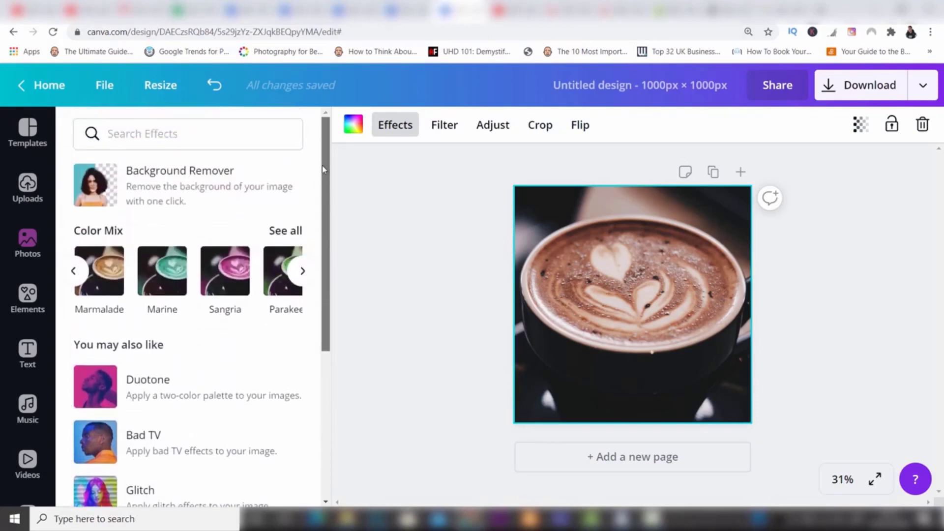
Step: Try the Whimsical filter on the coffee photo, and replace it with the Street filter at an intensity of 52
click(449, 123)
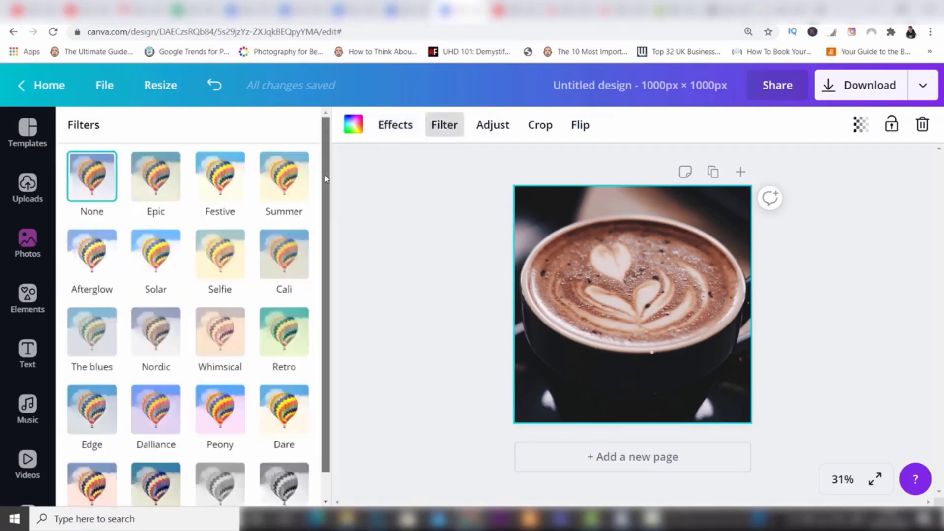
drag(324, 176, 325, 204)
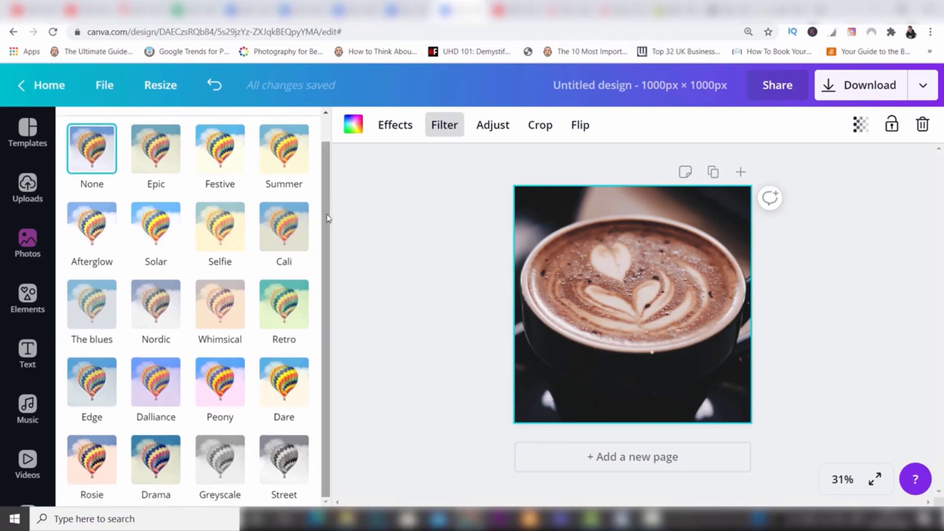
click(221, 314)
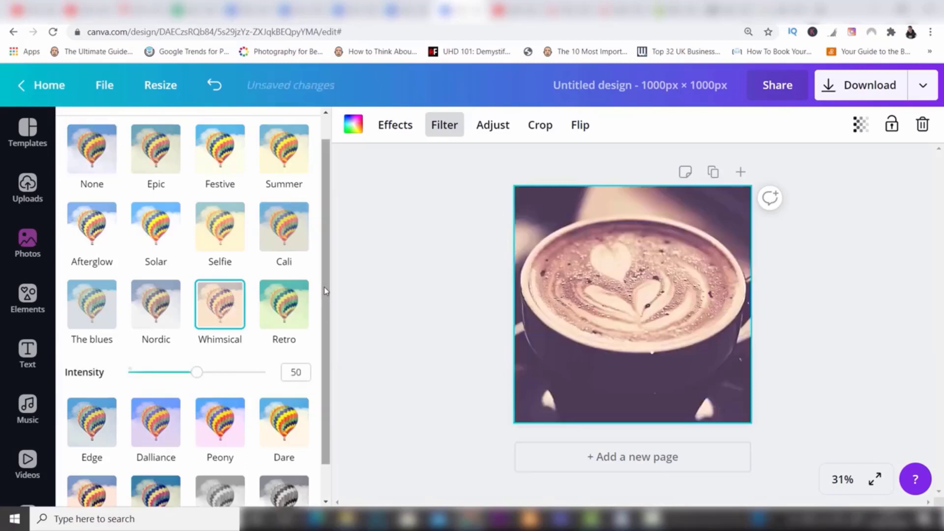
scroll(323, 300, down, 2)
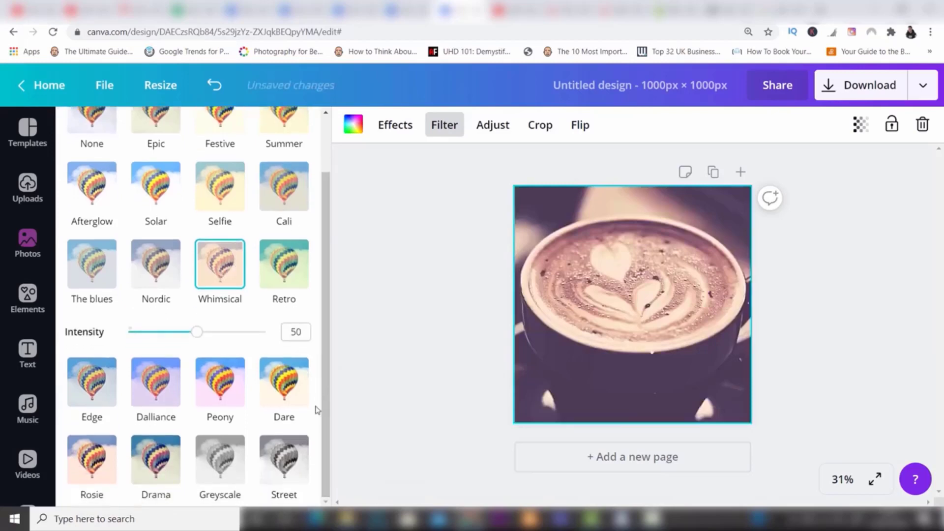
click(278, 469)
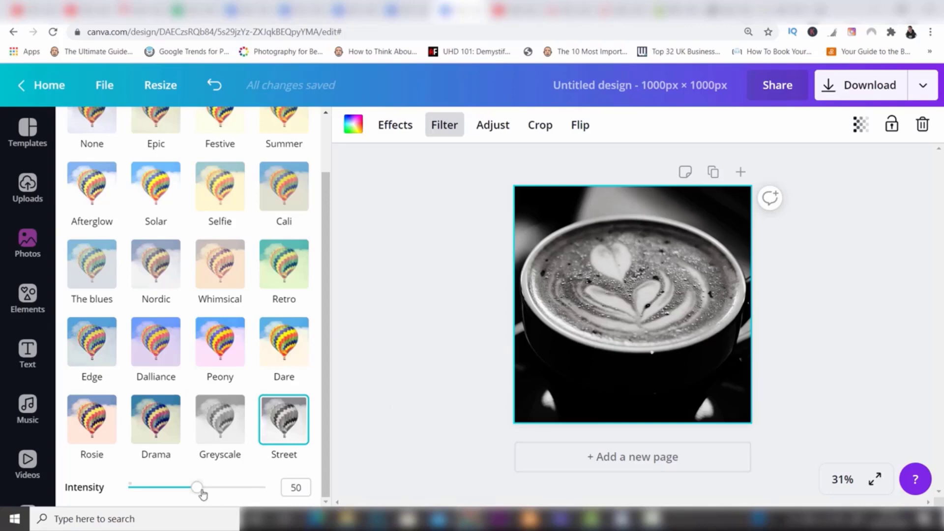
mouse_move(199, 492)
mouse_down()
mouse_move(253, 487)
mouse_move(158, 489)
mouse_move(199, 488)
mouse_up()
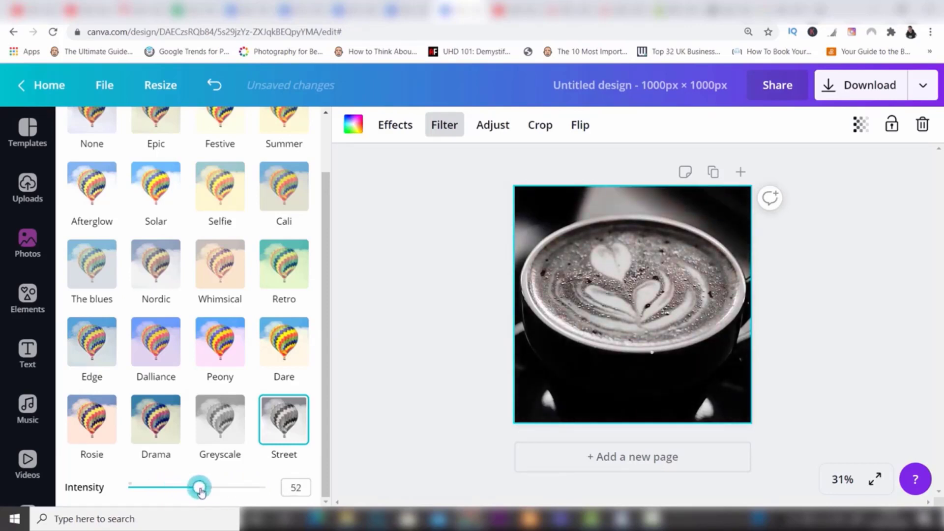
Step: Adjust the coffee photo to brightness 0, contrast 30, tint 0 and blur -29
click(503, 129)
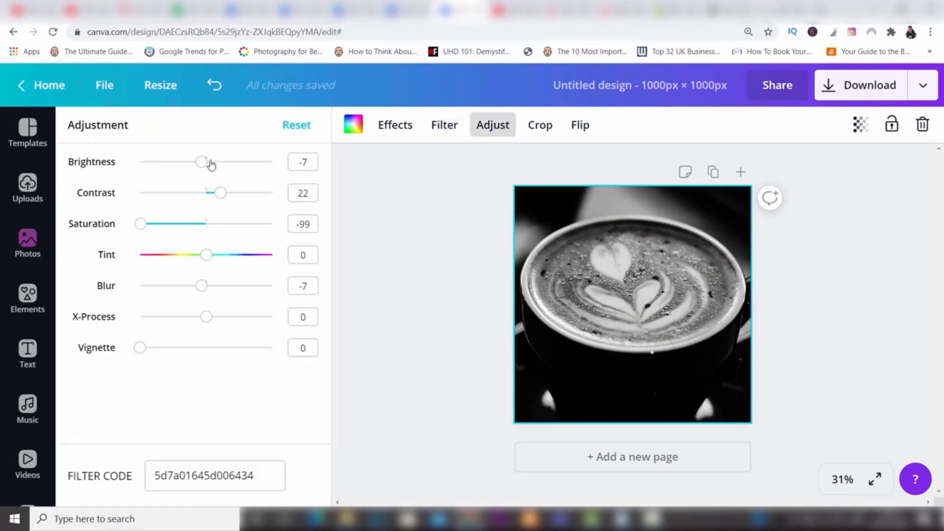
drag(202, 163, 227, 194)
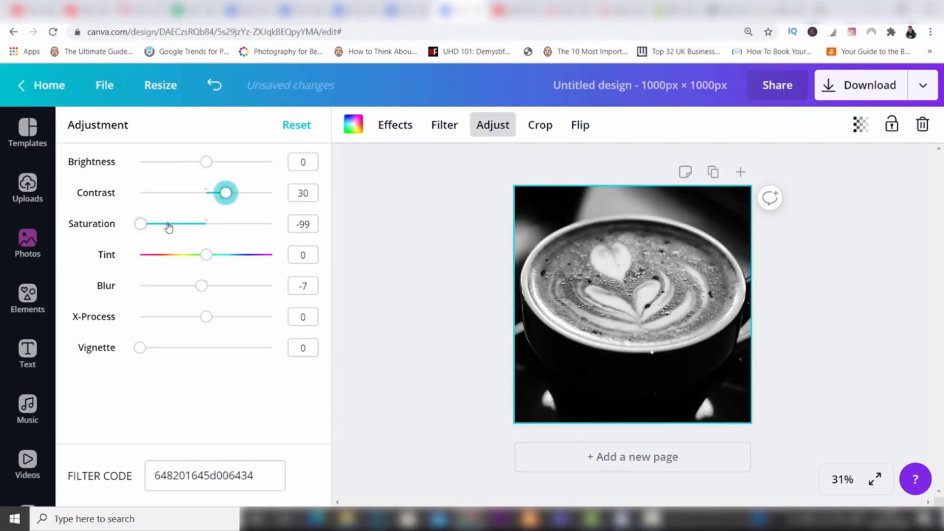
mouse_move(205, 259)
mouse_down()
mouse_move(219, 259)
mouse_move(199, 264)
mouse_move(208, 265)
mouse_up()
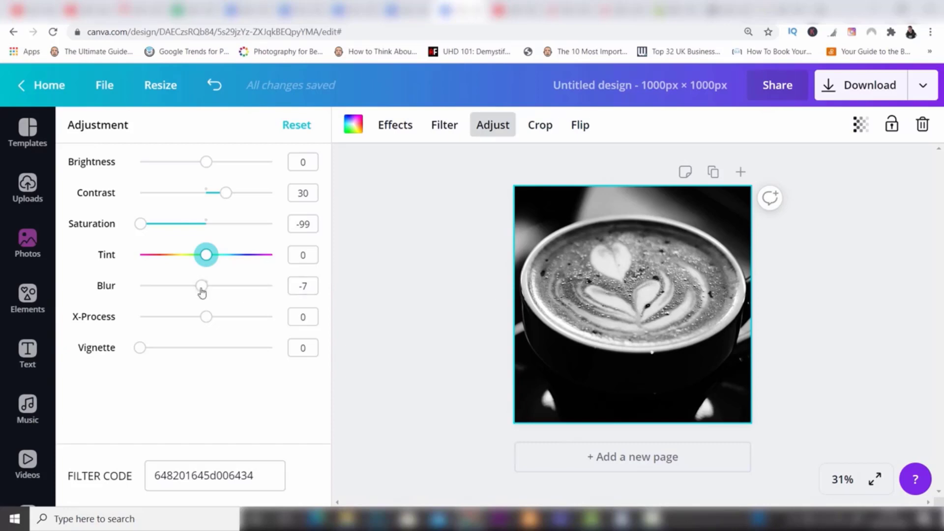
drag(202, 287, 187, 289)
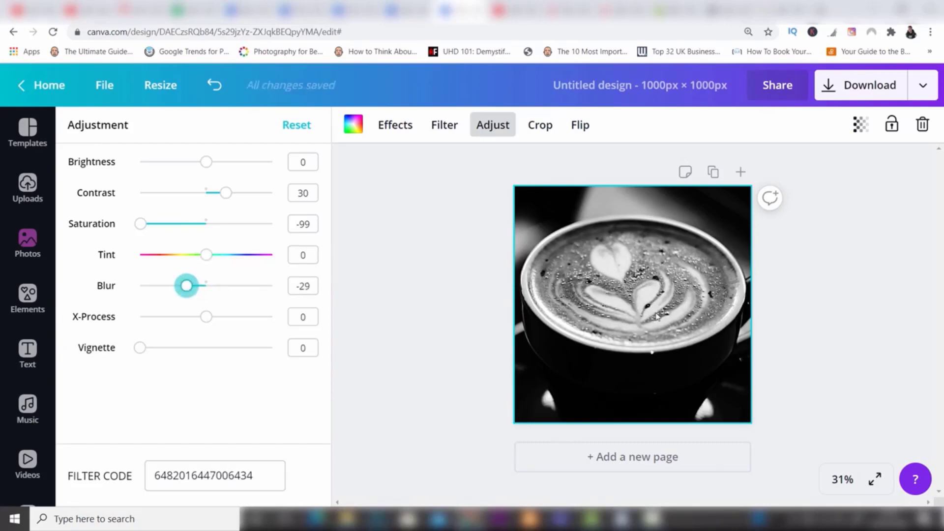
Step: View the coffee photo's crop area, and flip the photo horizontally and back again
click(539, 125)
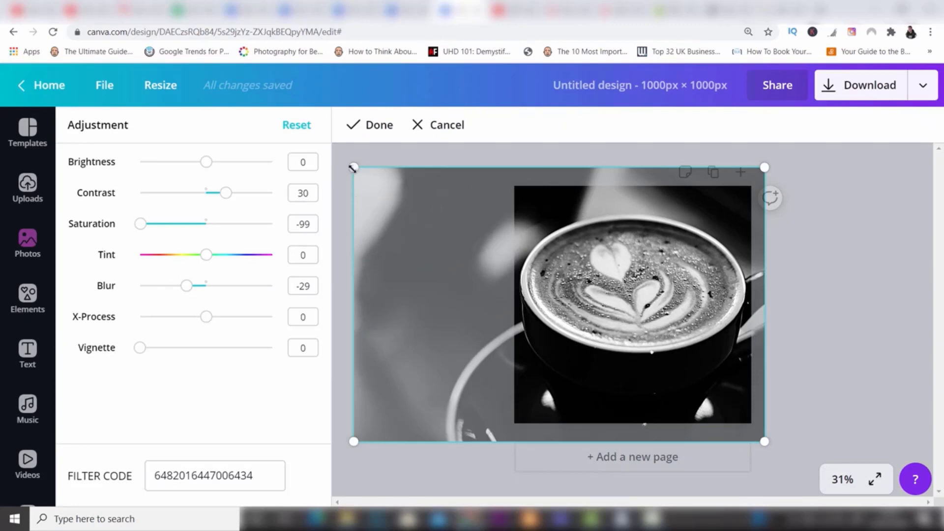
click(375, 129)
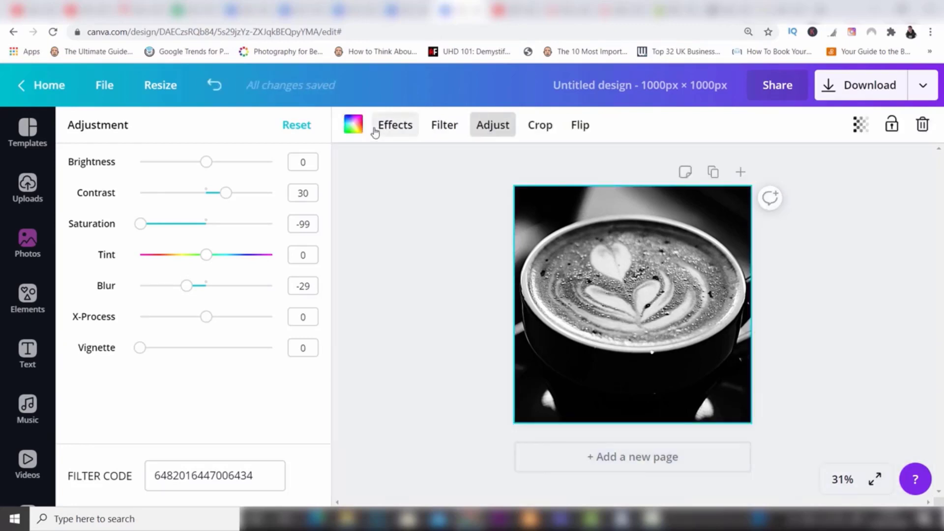
click(581, 127)
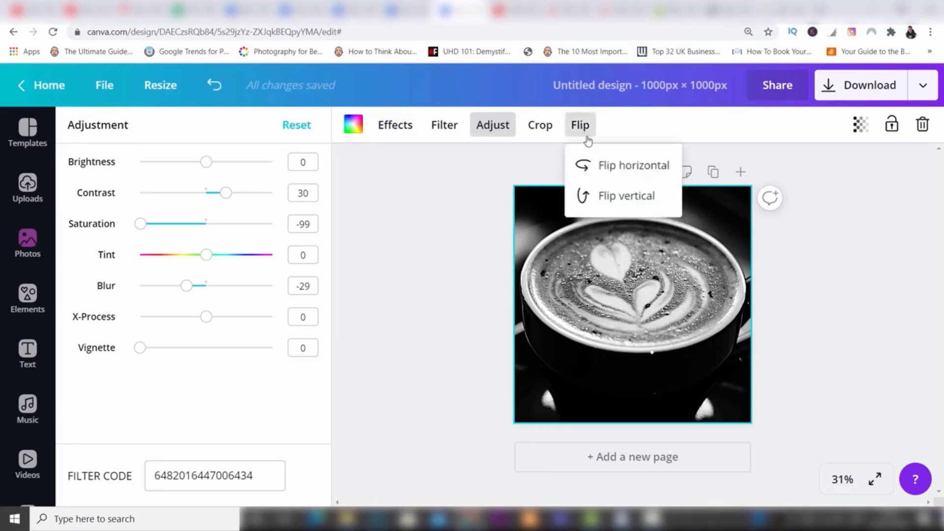
click(603, 165)
click(603, 164)
key(Escape)
key(Escape)
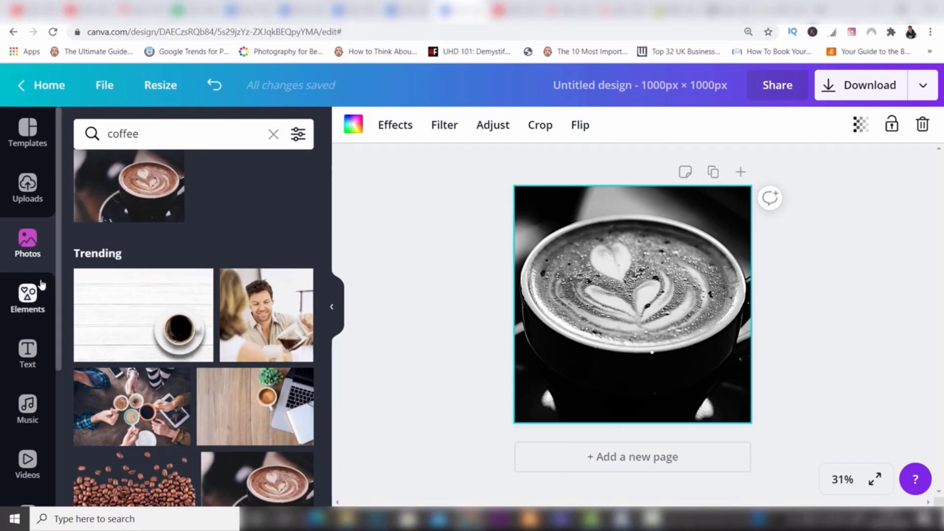
Step: Browse the font combinations and add the recently used "Will you be mine?" text design over the coffee photo
click(28, 366)
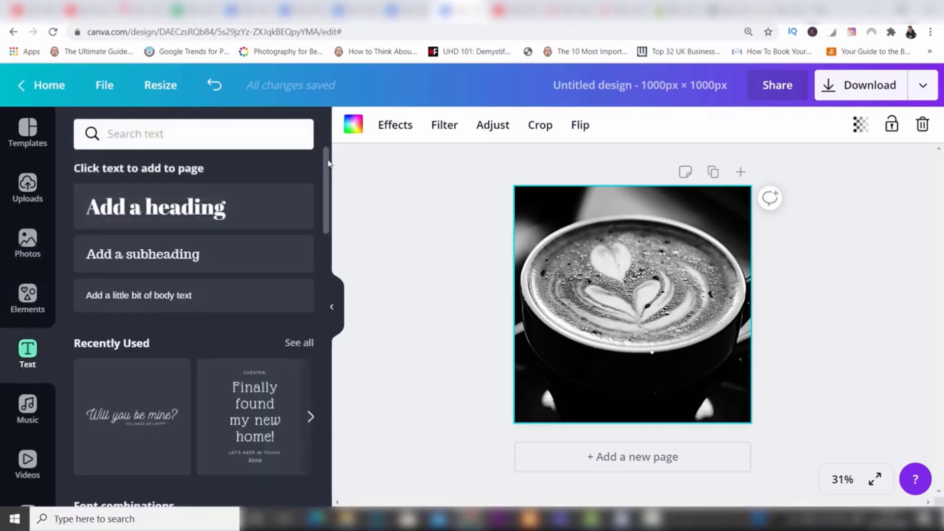
drag(328, 164, 326, 199)
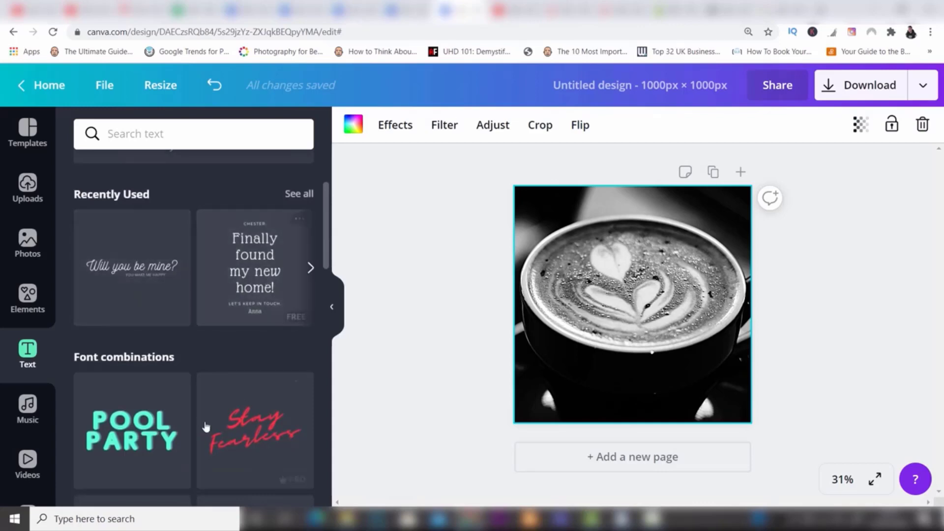
scroll(327, 241, down, 4)
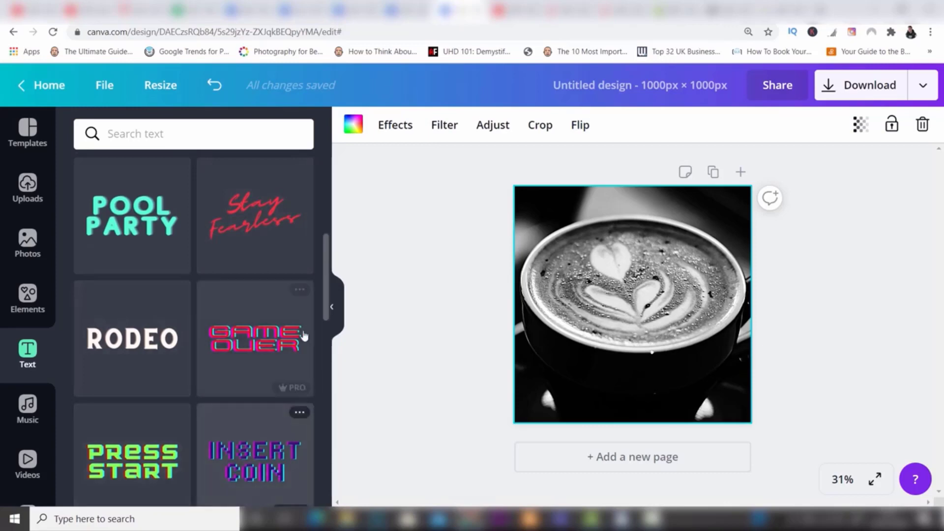
scroll(326, 275, down, 2)
scroll(326, 282, down, 2)
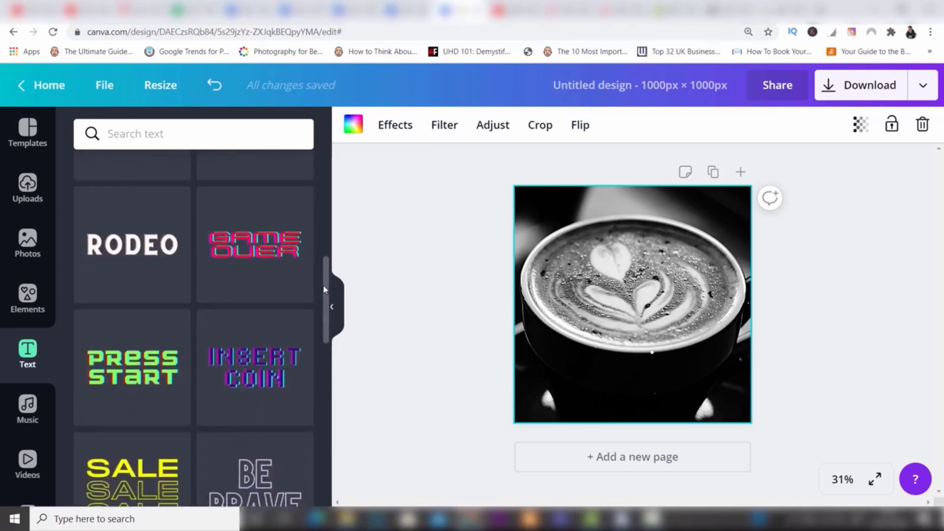
drag(326, 296, 327, 198)
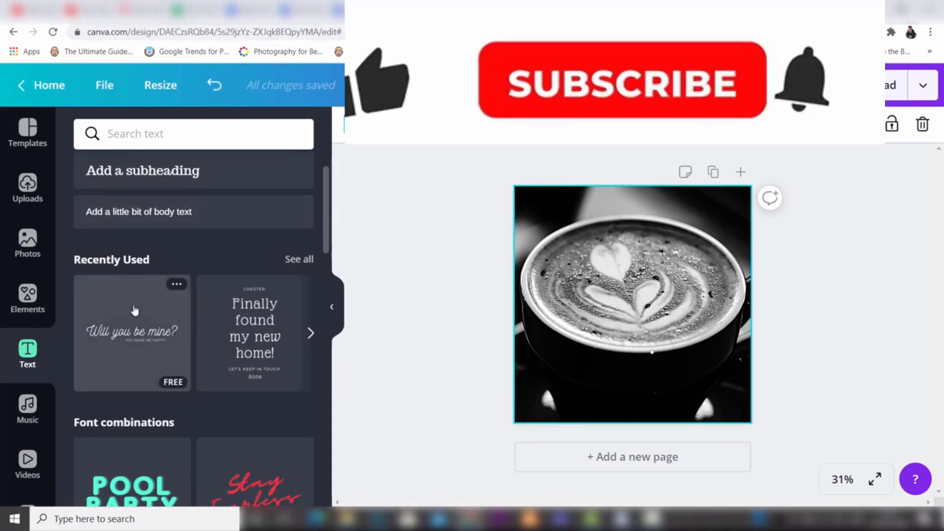
click(135, 310)
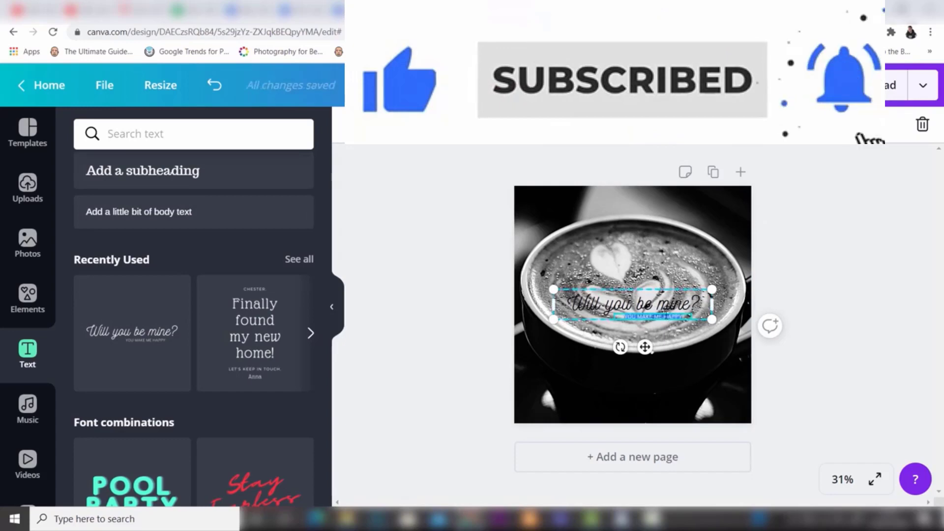
Step: Delete the small subtitle, replace the heading with "Only The Best Beans", and widen its text box to fit one line
key(BackSpace)
click(654, 310)
double_click(655, 309)
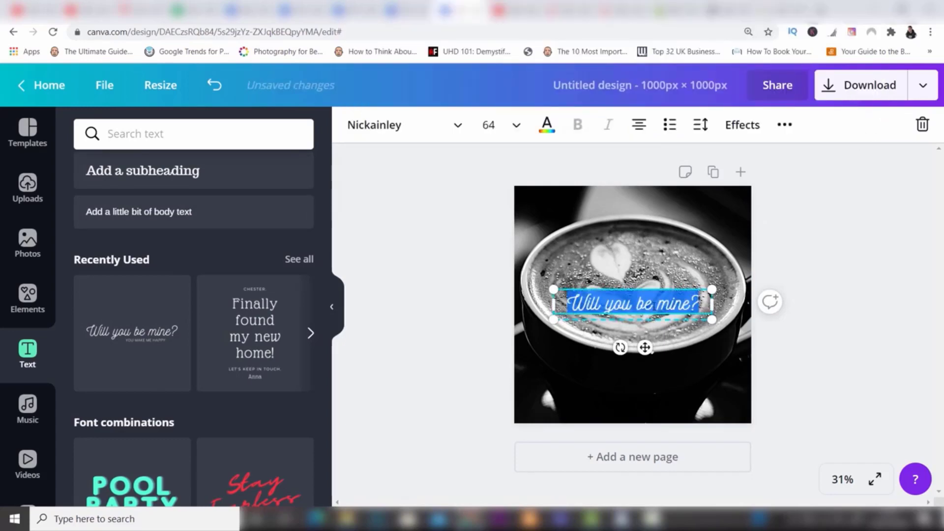
text(Only The)
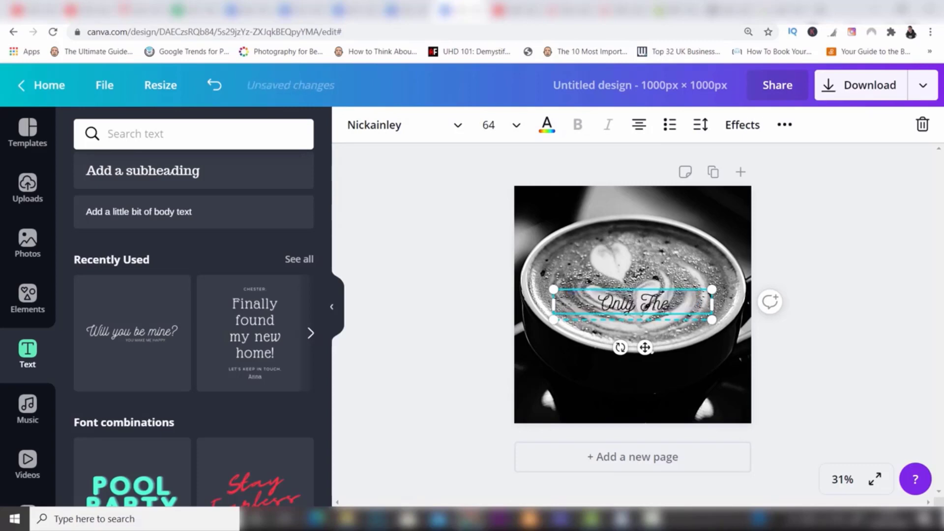
text( Best B)
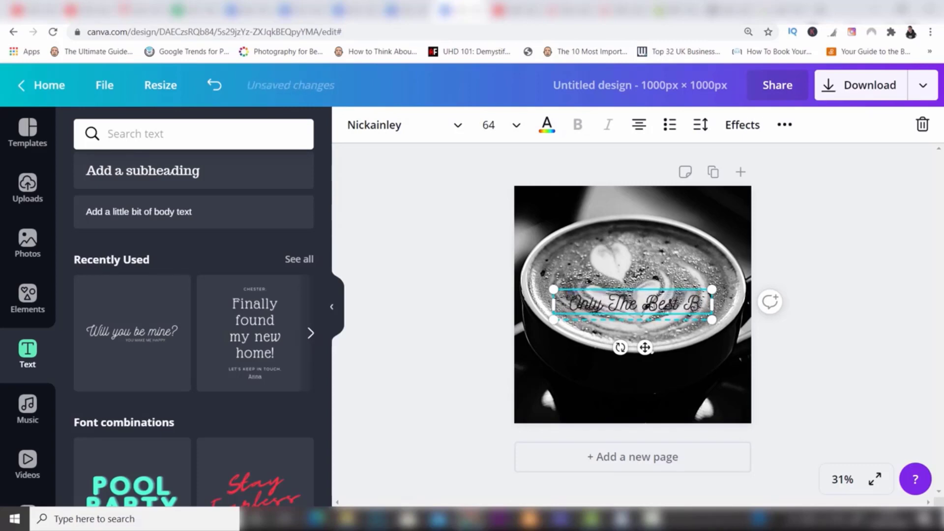
text(eans)
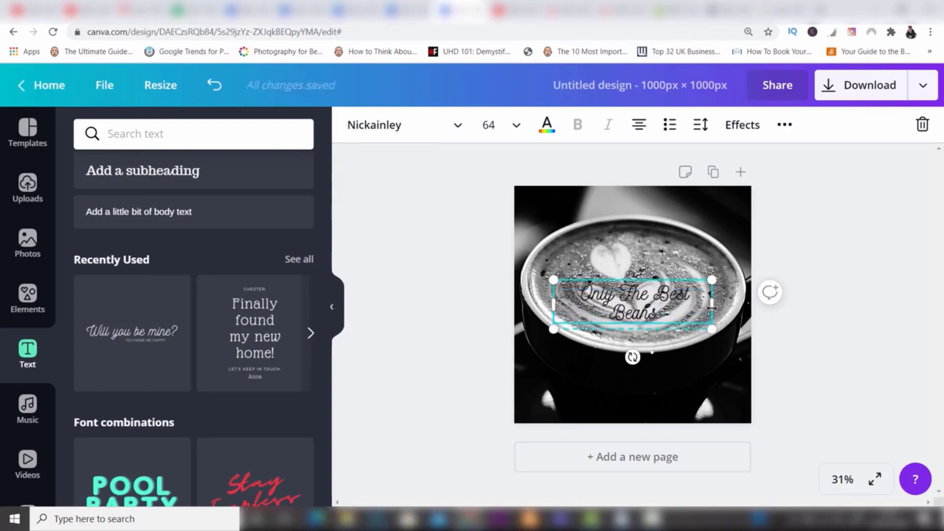
drag(712, 304, 725, 307)
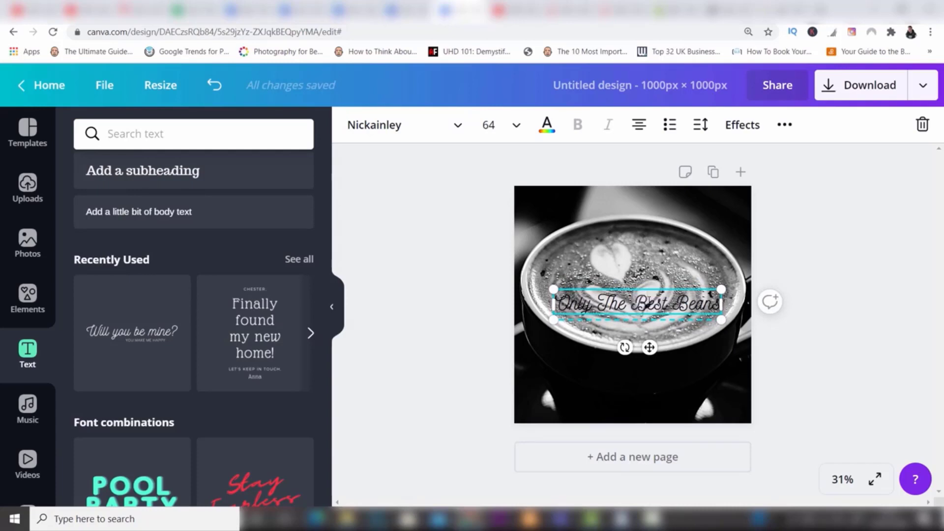
Step: Colour the "Only The Best Beans" text white (#ffffff) and move it below the cup, near the photo's lower edge
double_click(649, 302)
triple_click(648, 300)
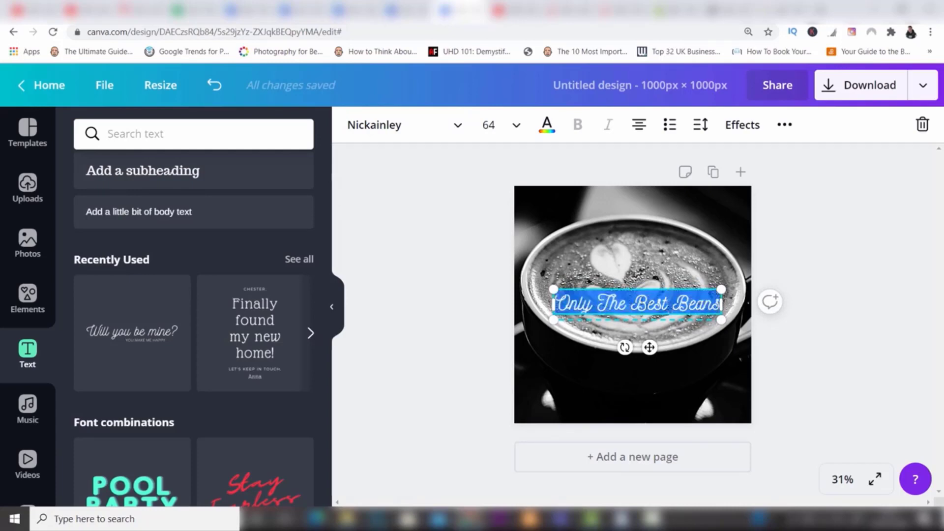
click(551, 129)
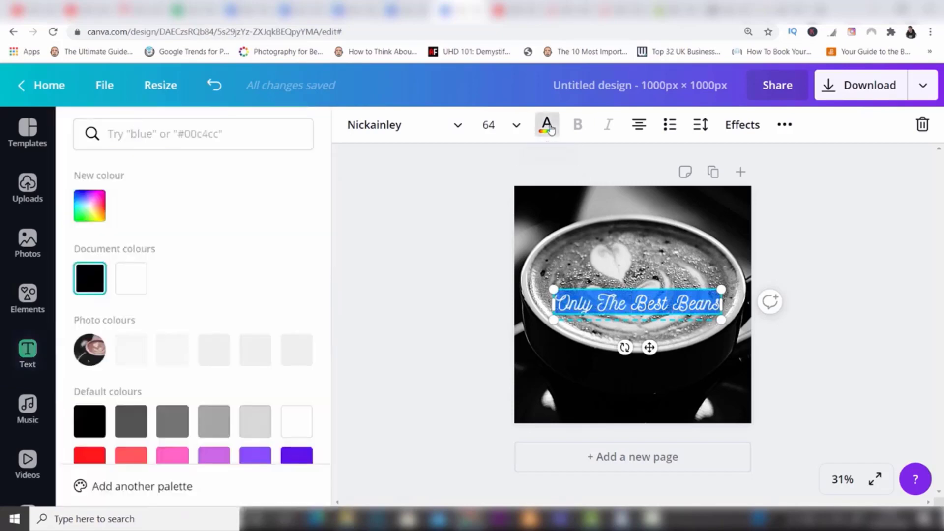
click(131, 278)
click(793, 251)
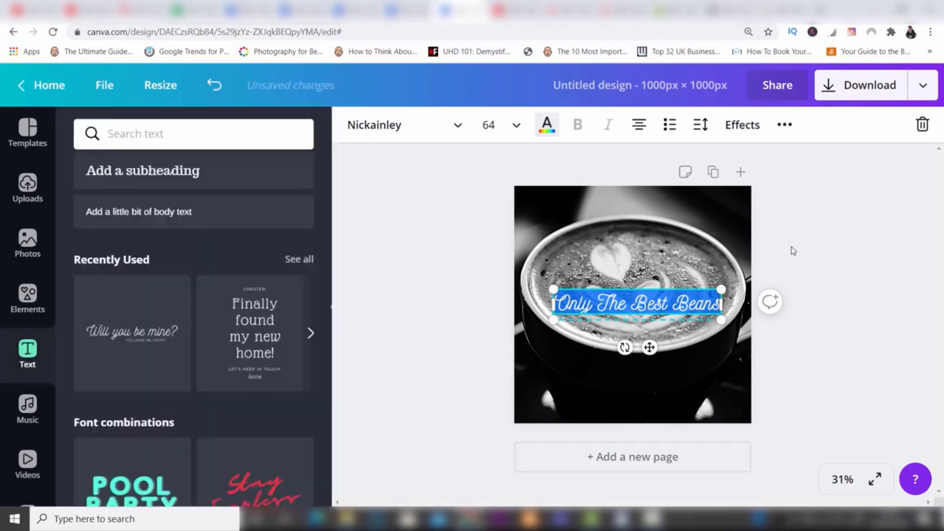
click(793, 251)
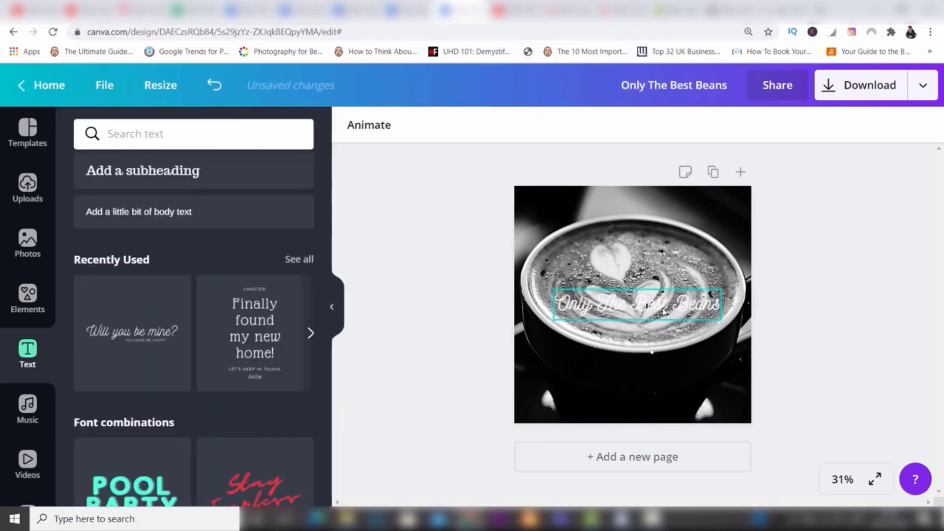
drag(660, 310, 652, 398)
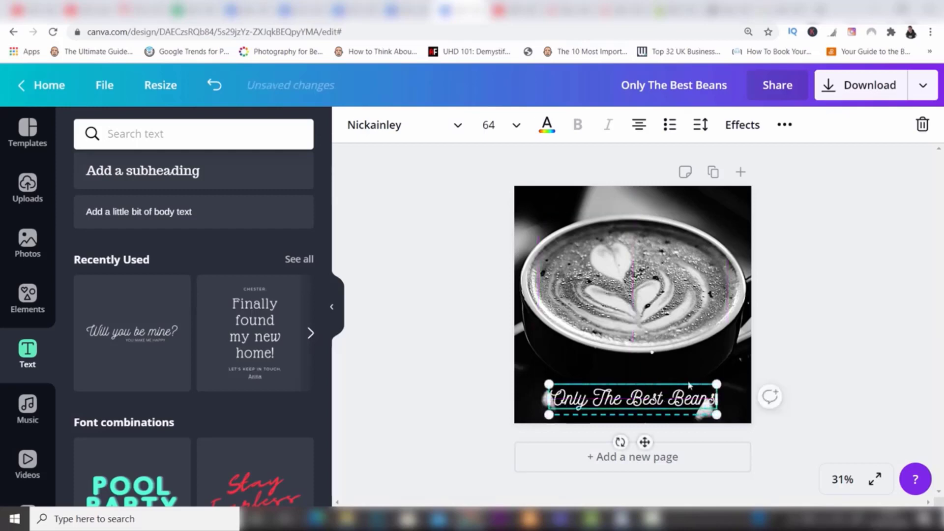
click(803, 365)
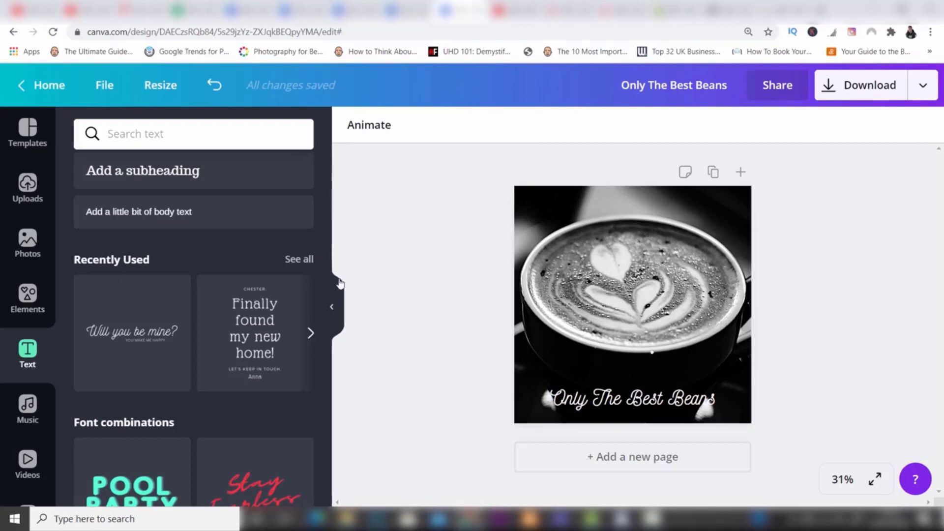
Step: Add a plain square from the Shapes elements and move it down behind the "Only The Best Beans" text
click(16, 306)
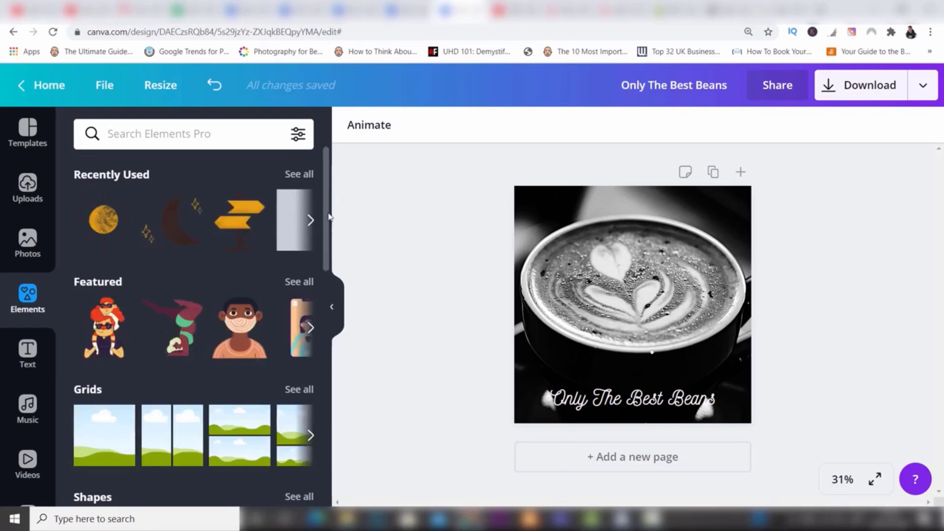
scroll(328, 216, down, 1)
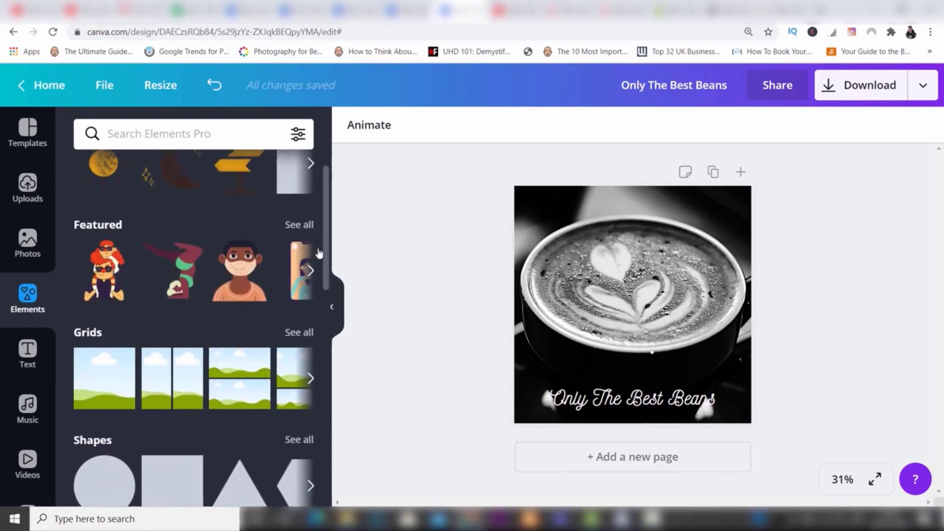
scroll(327, 255, down, 1)
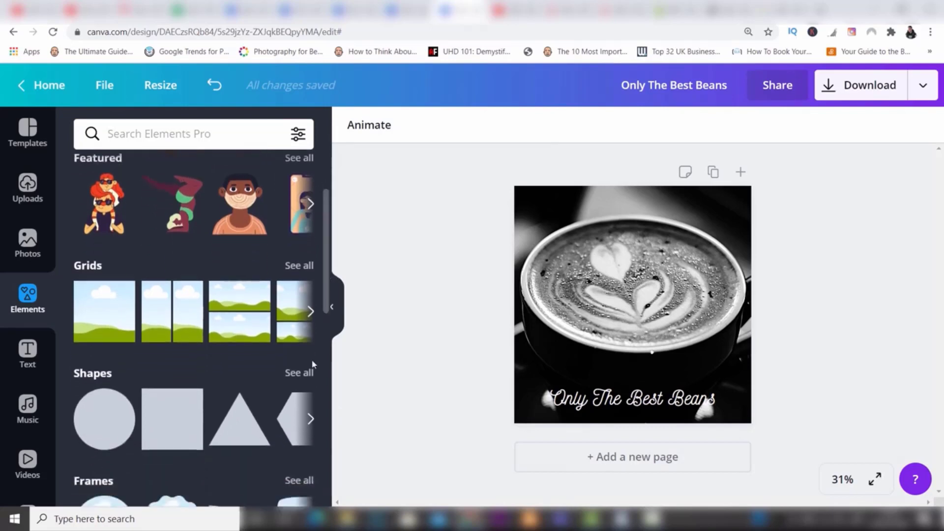
click(306, 375)
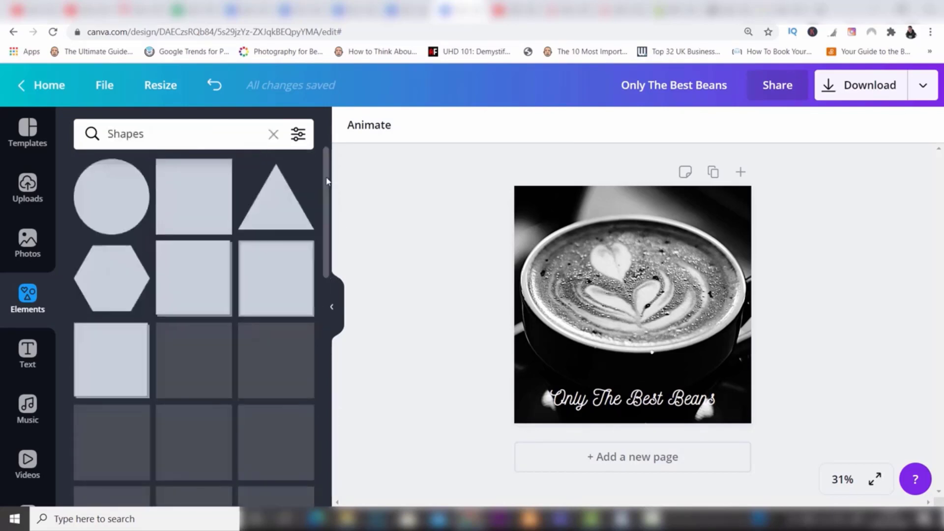
drag(327, 179, 332, 205)
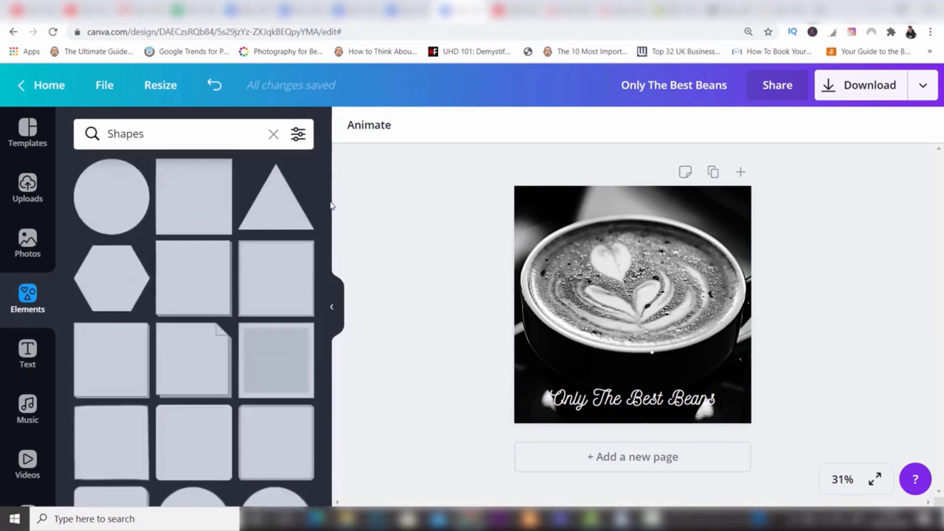
click(201, 182)
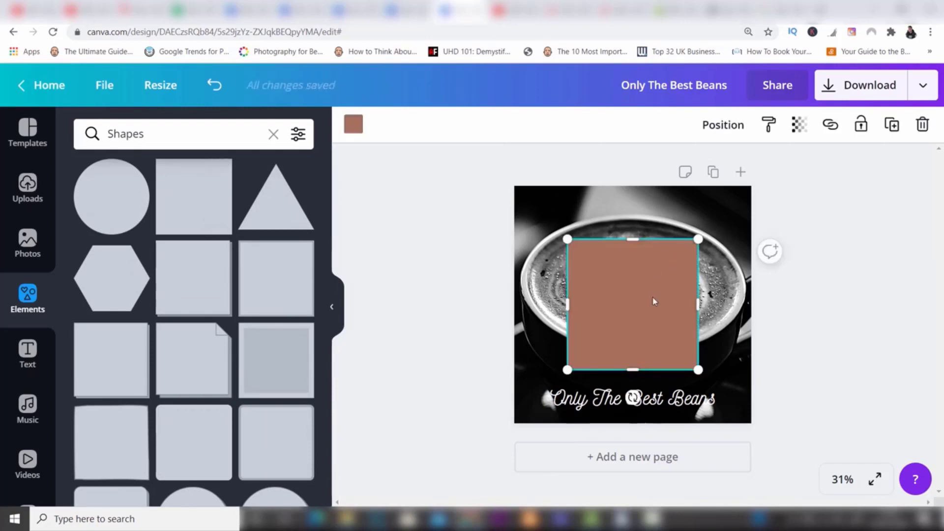
drag(652, 333, 651, 424)
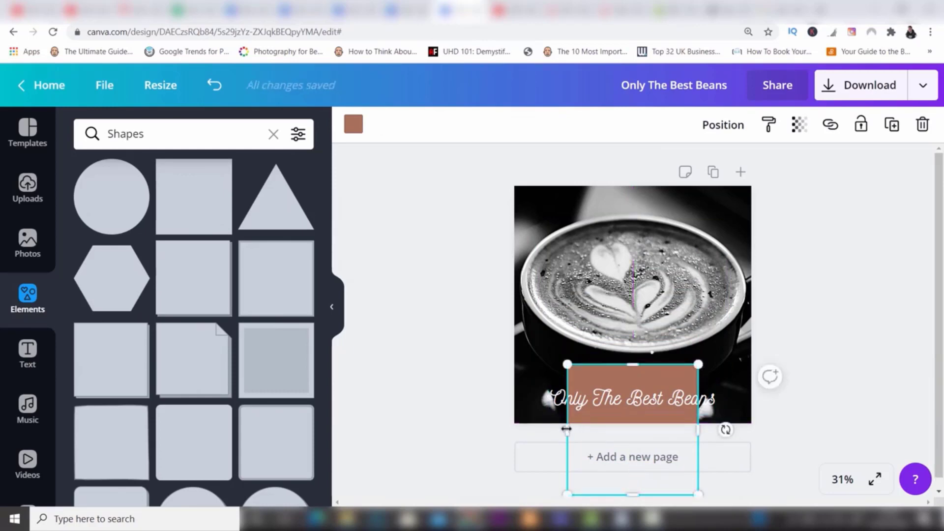
Step: Stretch the brown square past both sides of the design and reduce its height to form a banner behind the text
drag(566, 429, 493, 430)
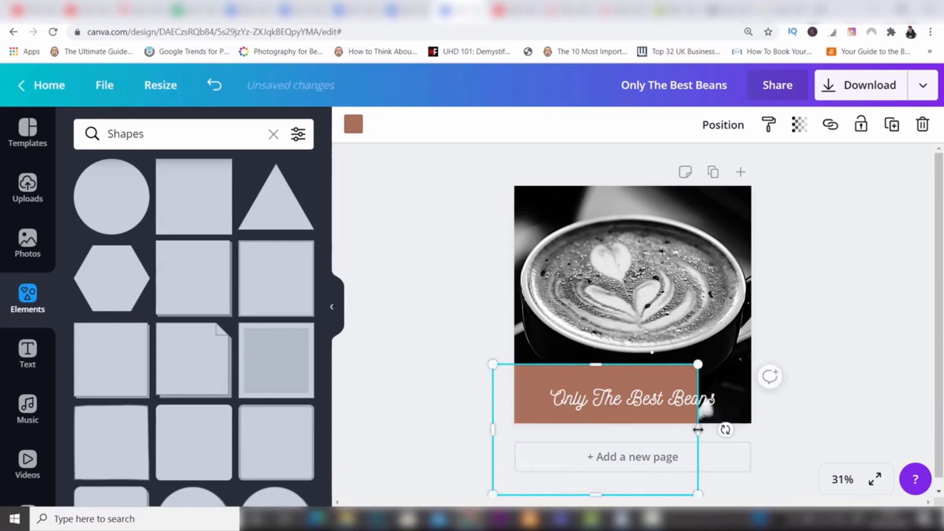
drag(698, 430, 785, 430)
drag(640, 364, 641, 379)
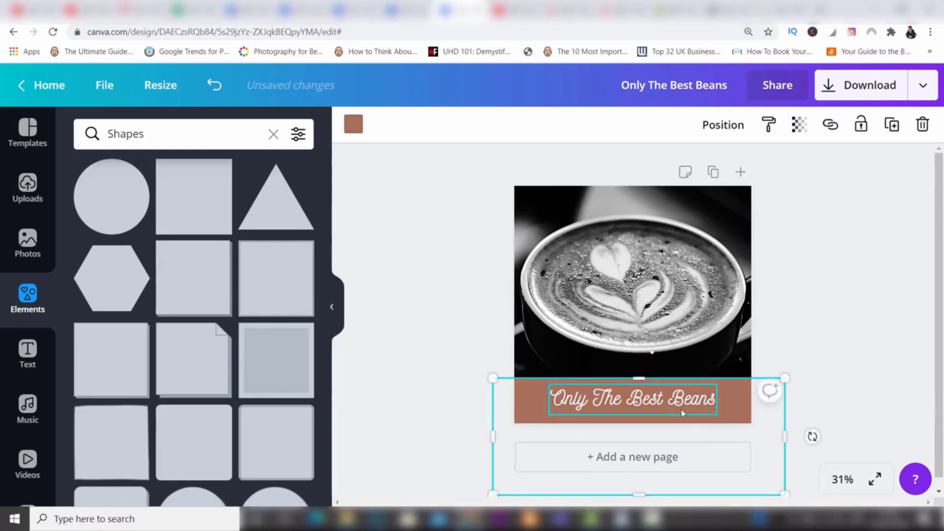
drag(640, 487, 640, 427)
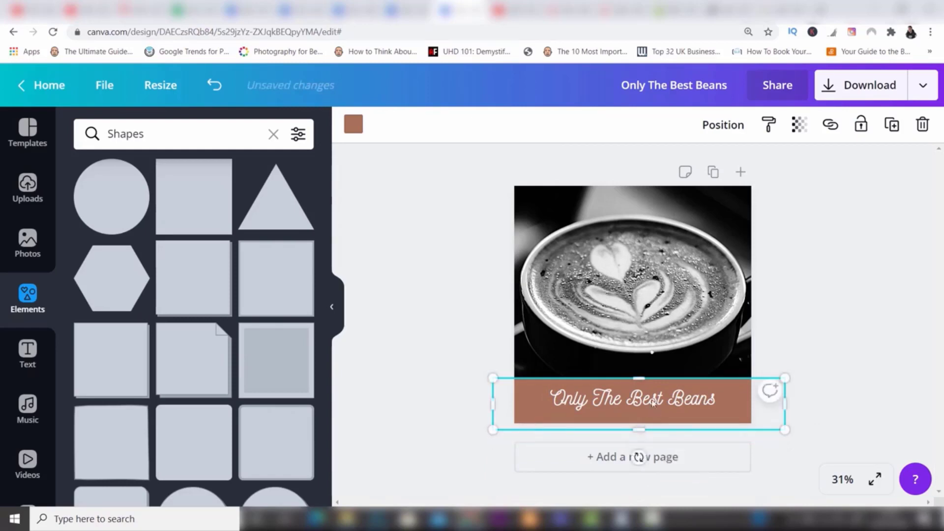
Step: Shift the text slightly lower and bring the brown banner's upper edge down for a slimmer strip around it
drag(642, 383, 674, 406)
click(863, 340)
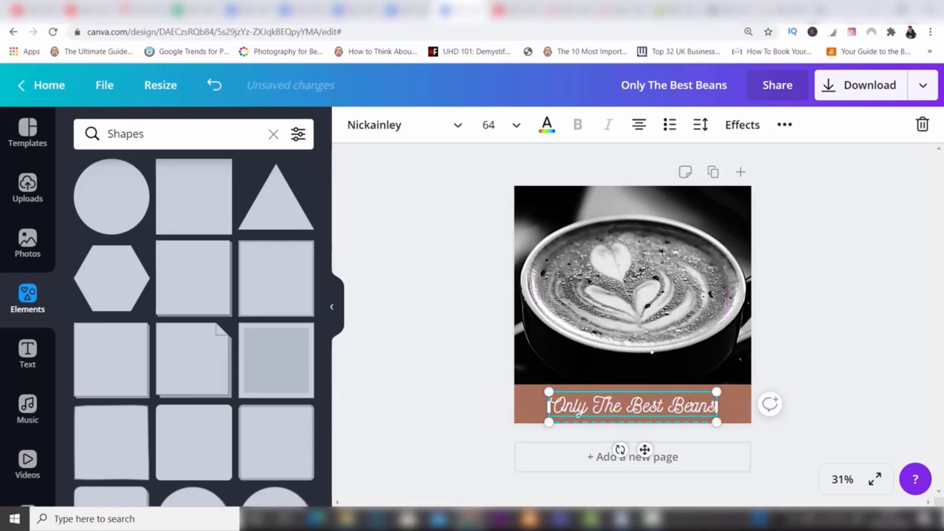
click(786, 326)
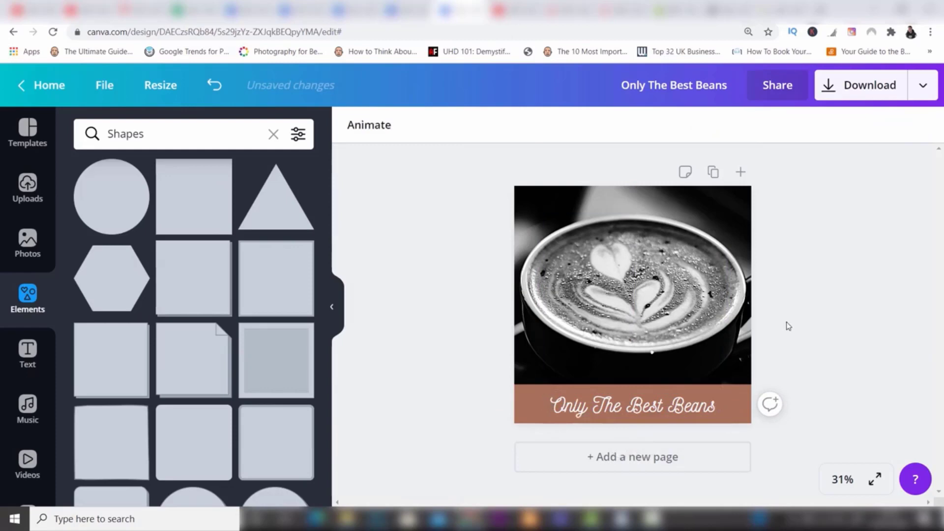
click(750, 403)
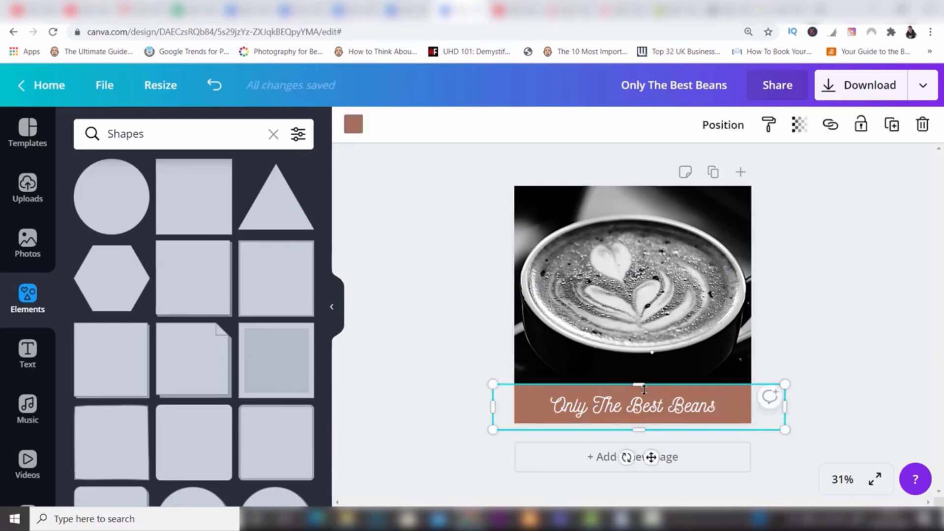
drag(644, 392, 647, 389)
click(816, 331)
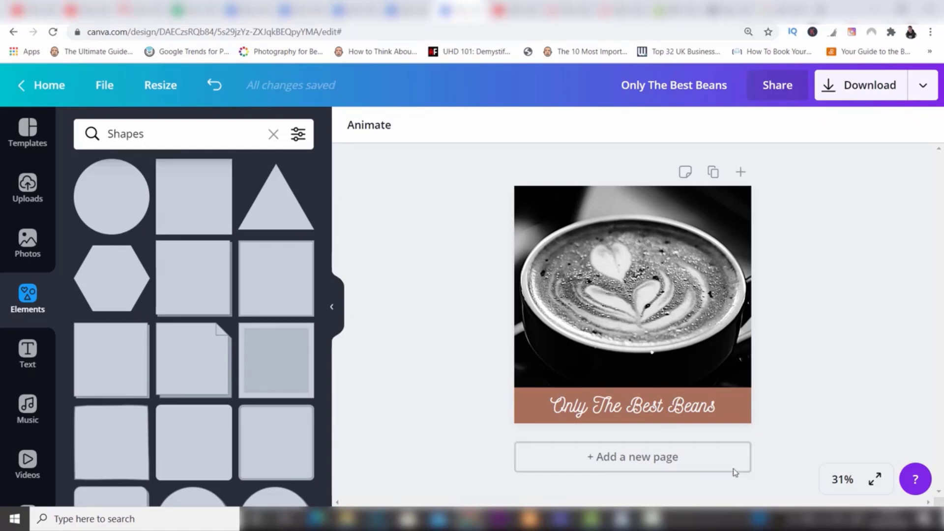
Step: Recolour the brown banner with the custom dark grey #4b4a48
click(746, 413)
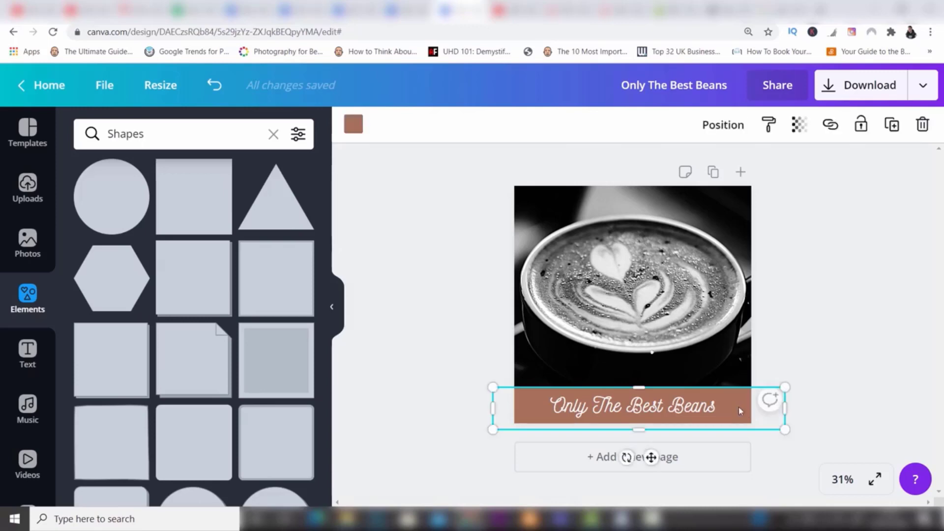
click(353, 127)
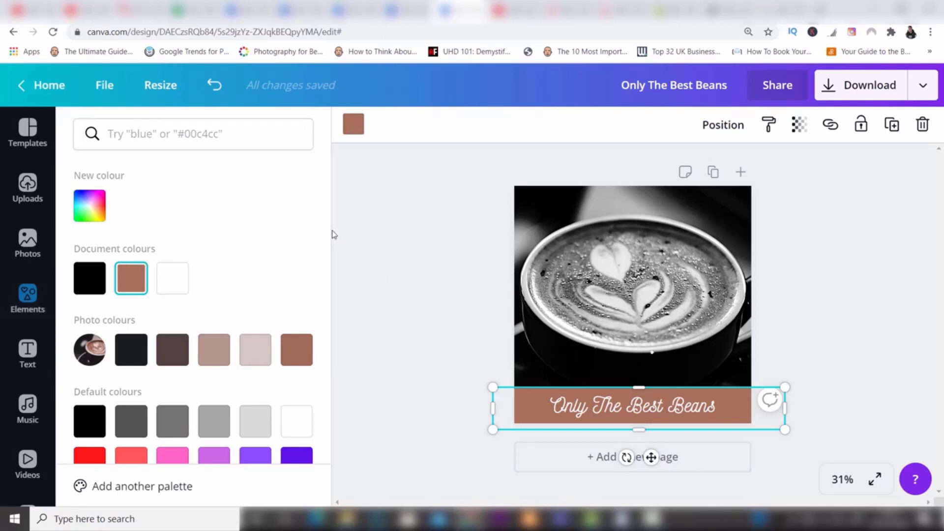
scroll(324, 256, down, 1)
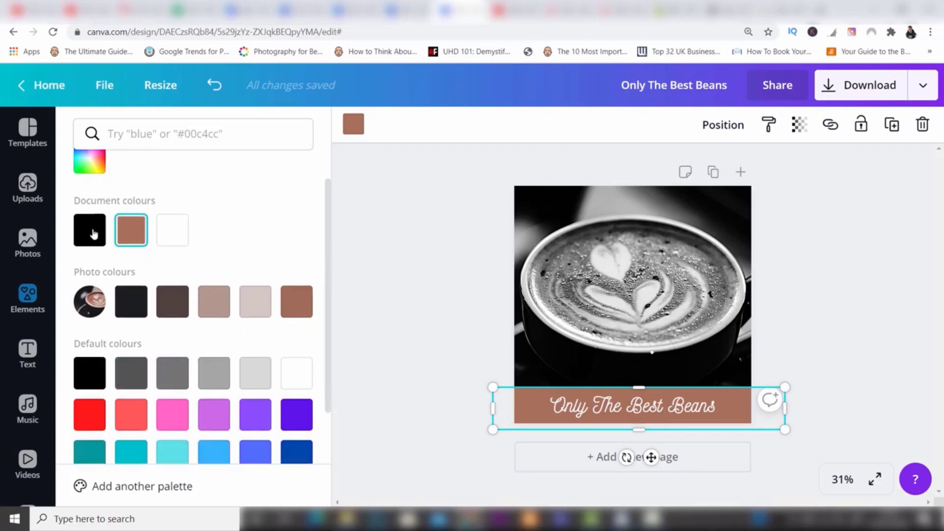
click(93, 175)
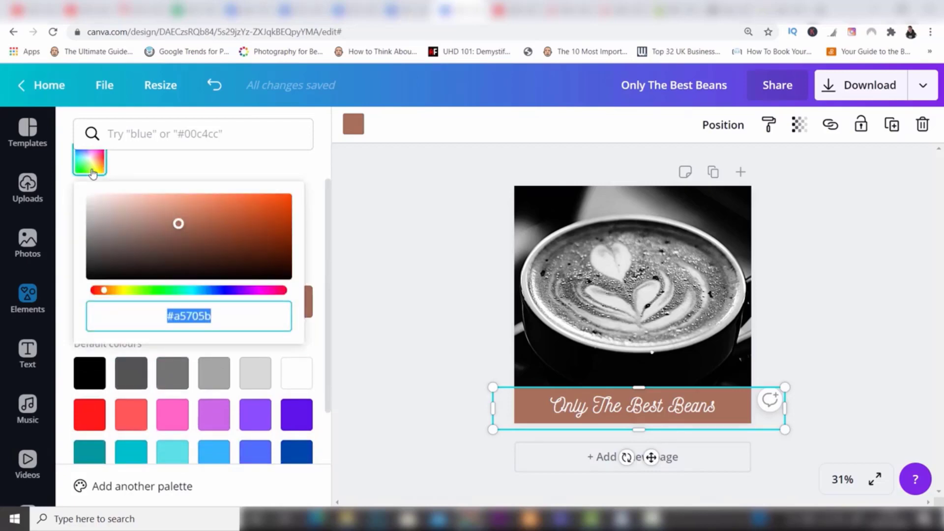
click(103, 290)
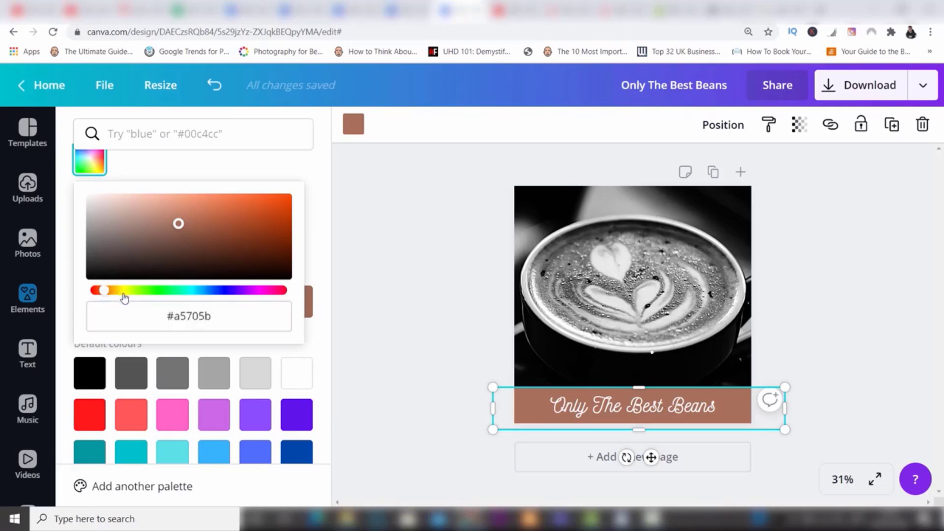
mouse_move(124, 294)
mouse_down()
mouse_move(211, 293)
mouse_move(121, 296)
mouse_up()
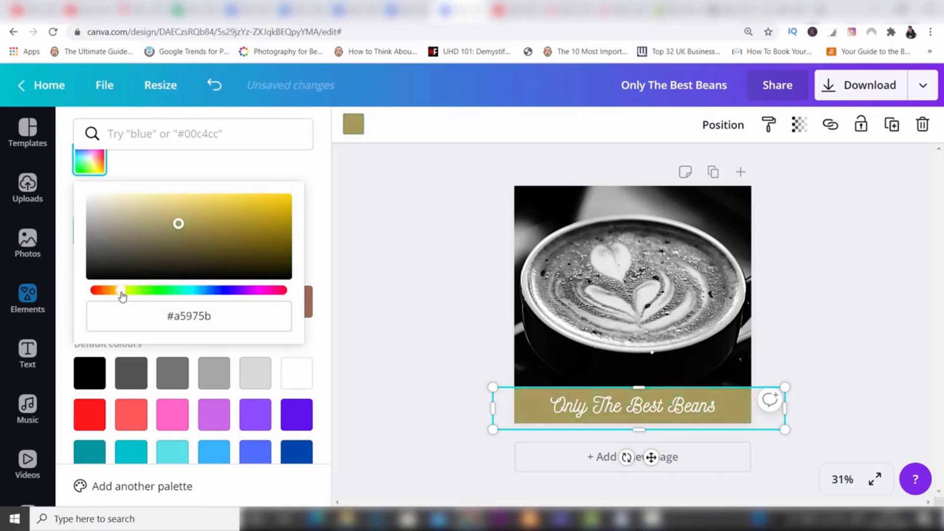
click(98, 241)
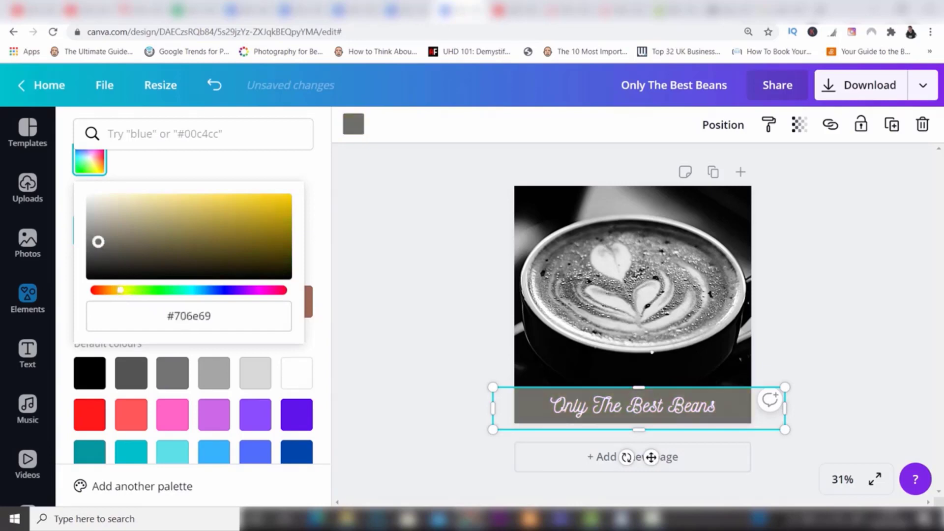
drag(98, 241, 95, 254)
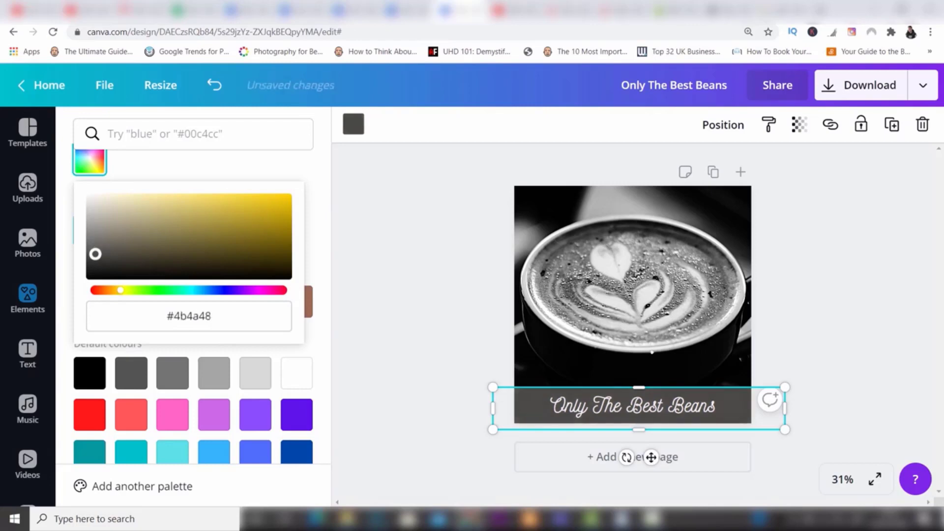
click(368, 216)
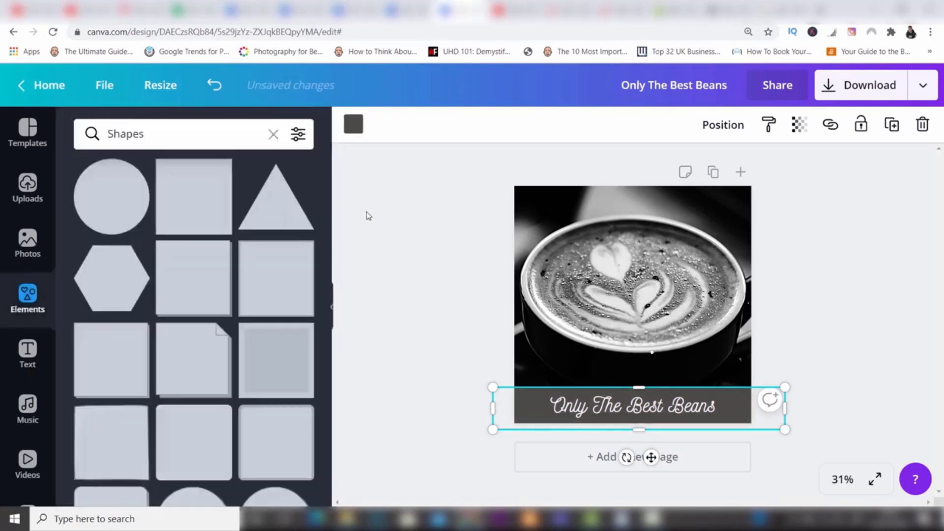
click(826, 343)
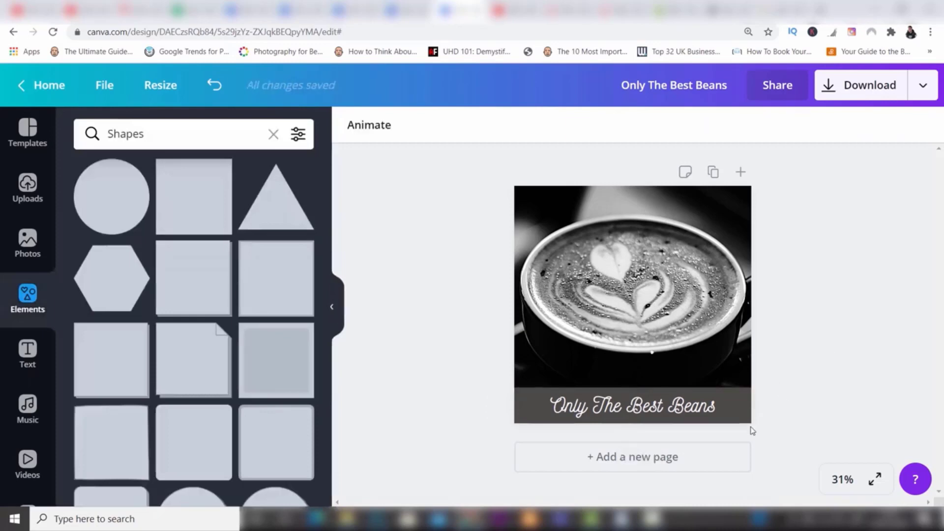
Step: Lower the dark grey banner's transparency value to 73 so the photo shows through behind the text
click(749, 395)
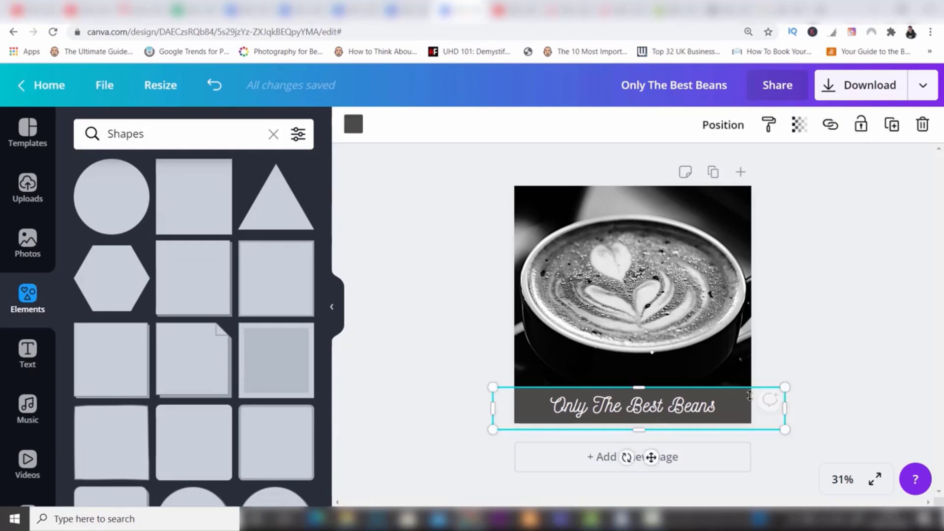
click(799, 126)
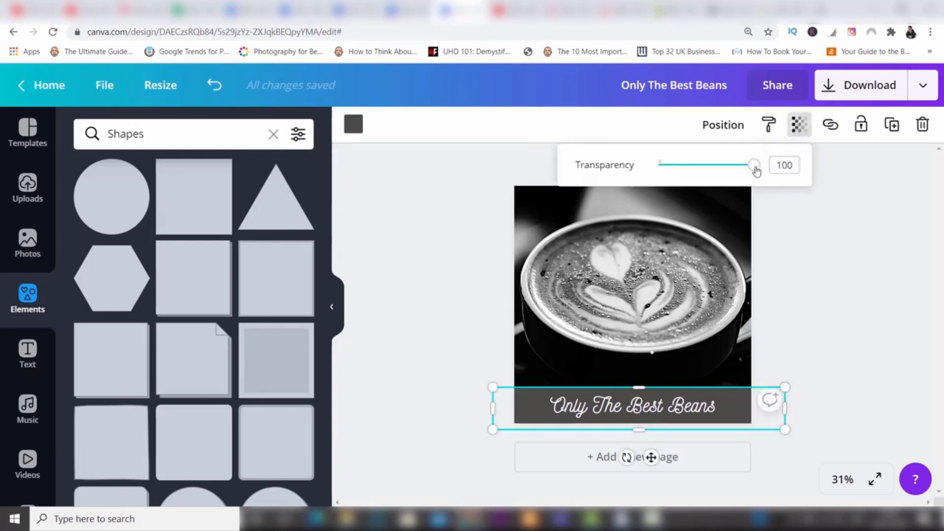
drag(756, 170, 729, 168)
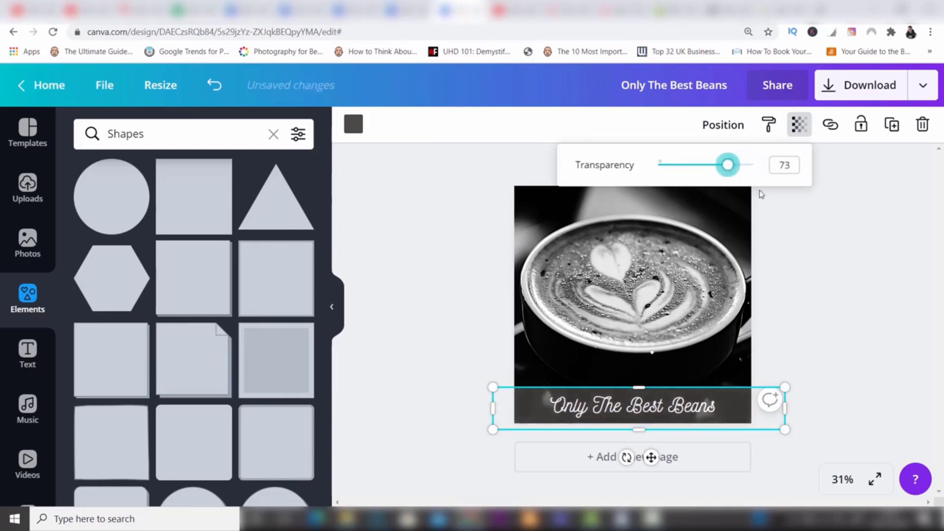
click(825, 255)
click(826, 255)
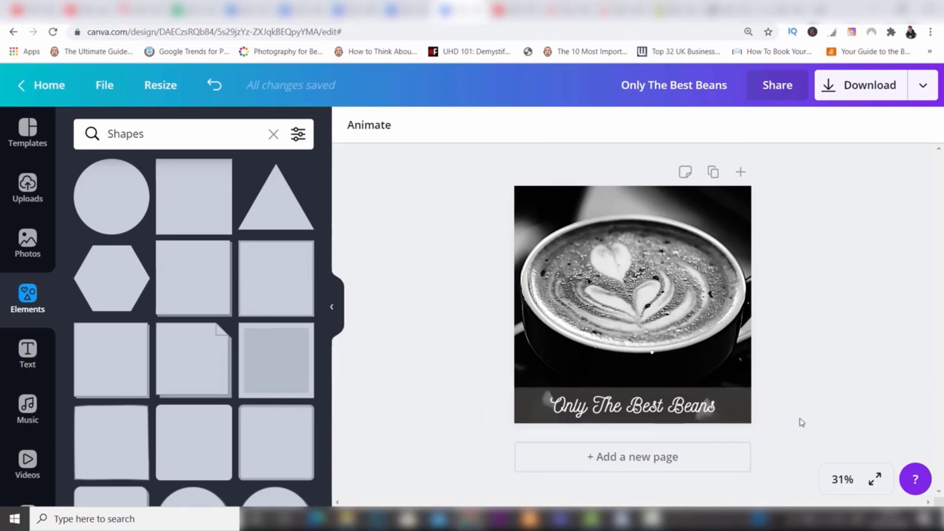
Step: Recolour the "Only The Best Beans" text with the custom yellow #dbc81f
click(691, 415)
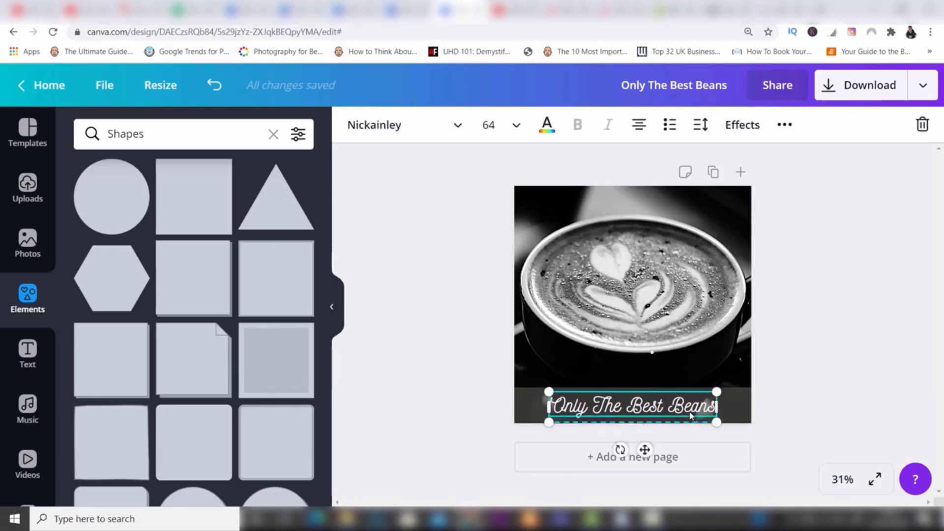
click(547, 124)
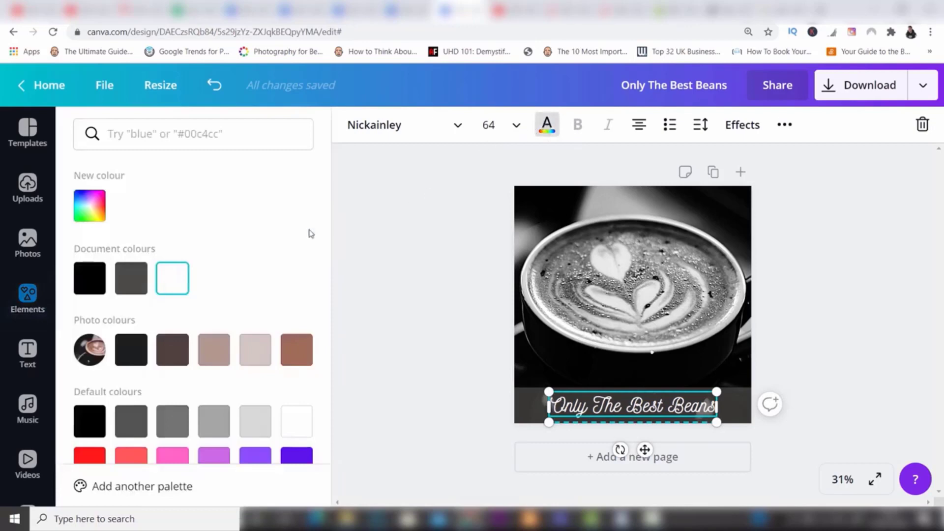
click(105, 207)
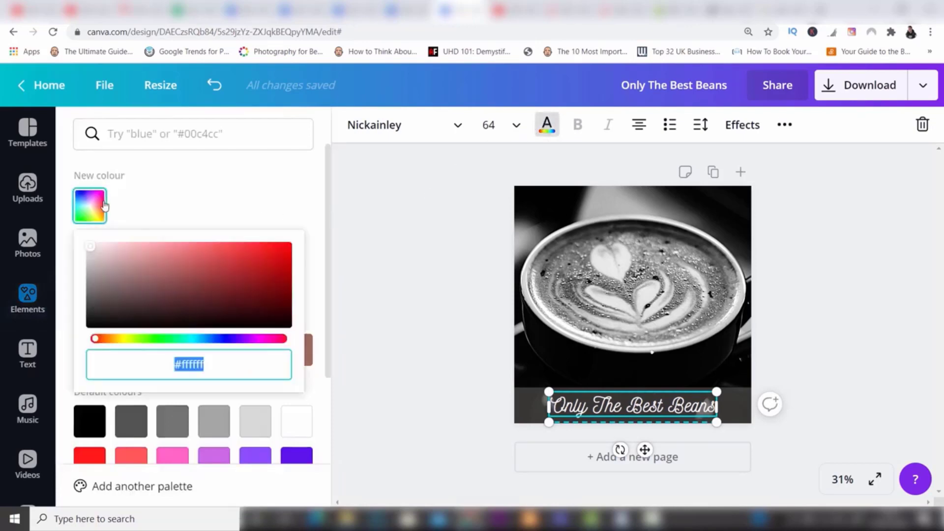
drag(112, 340, 123, 346)
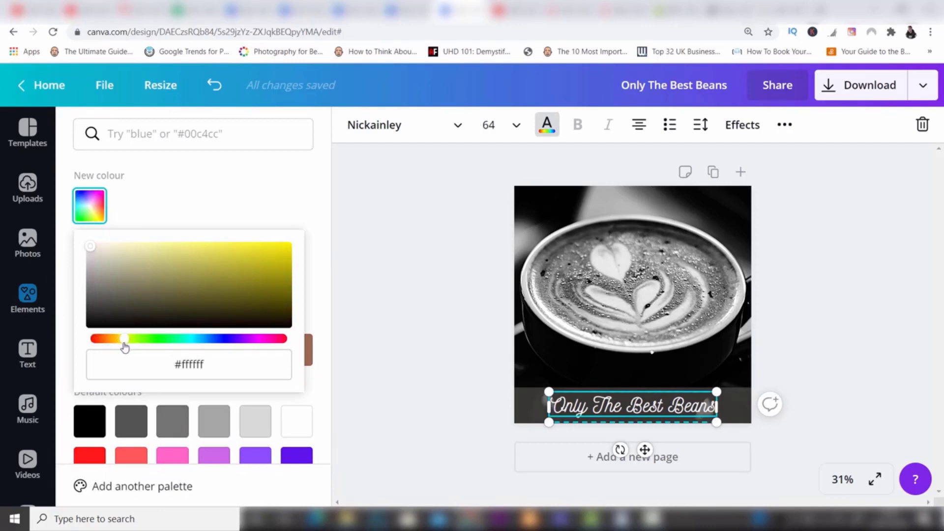
click(246, 273)
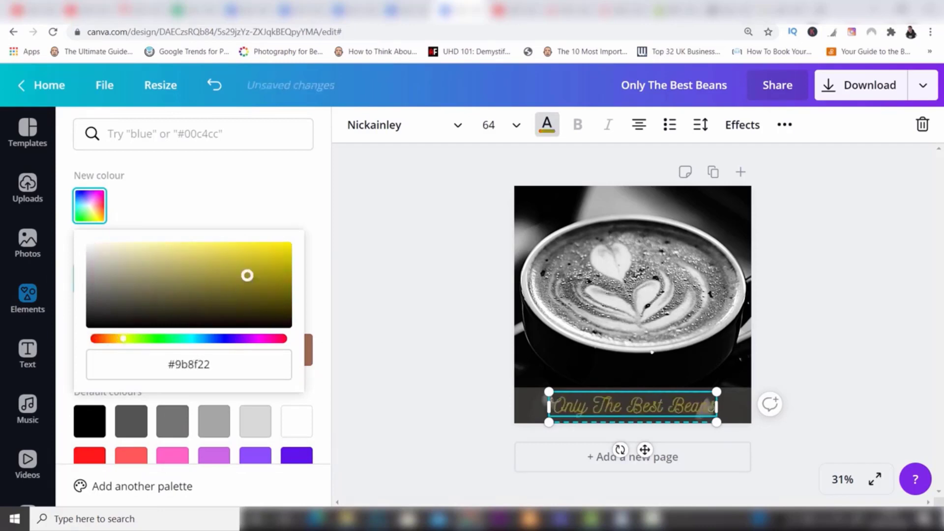
click(262, 265)
drag(262, 264, 264, 256)
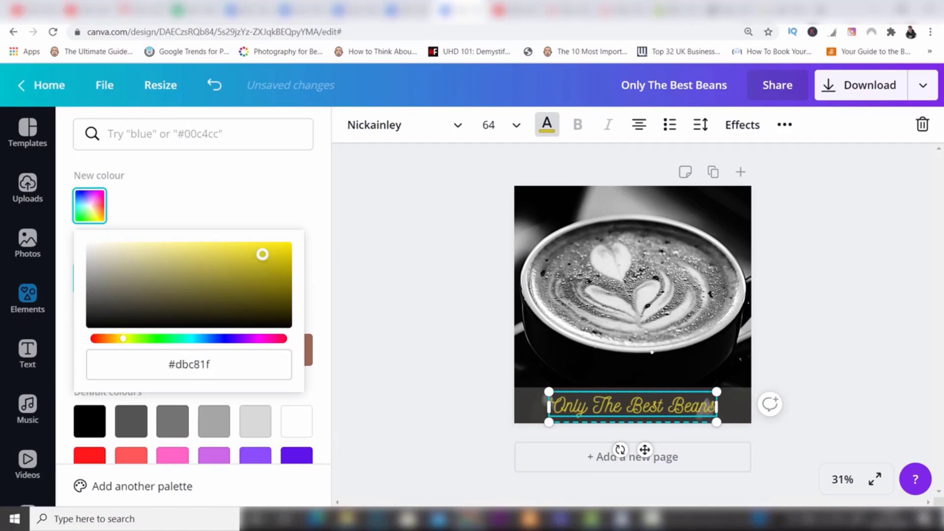
key(Escape)
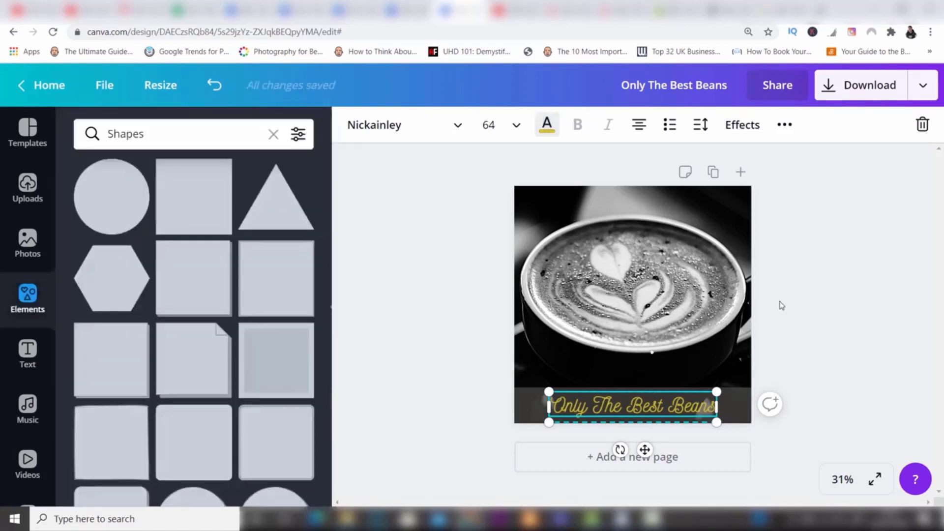
key(Escape)
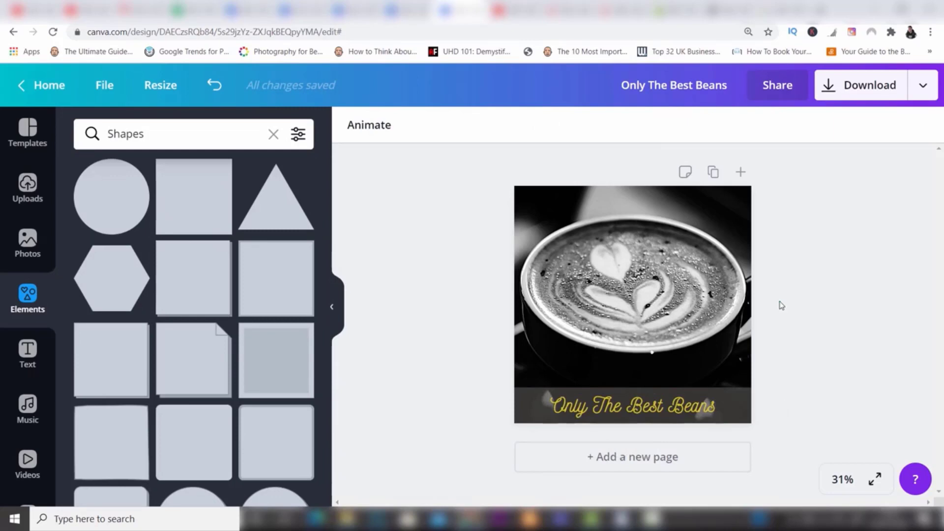
click(699, 416)
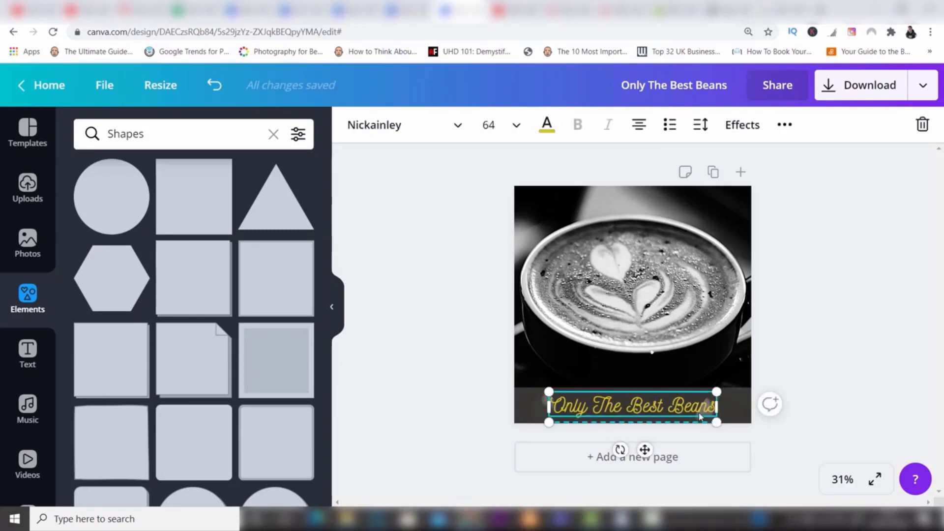
click(822, 336)
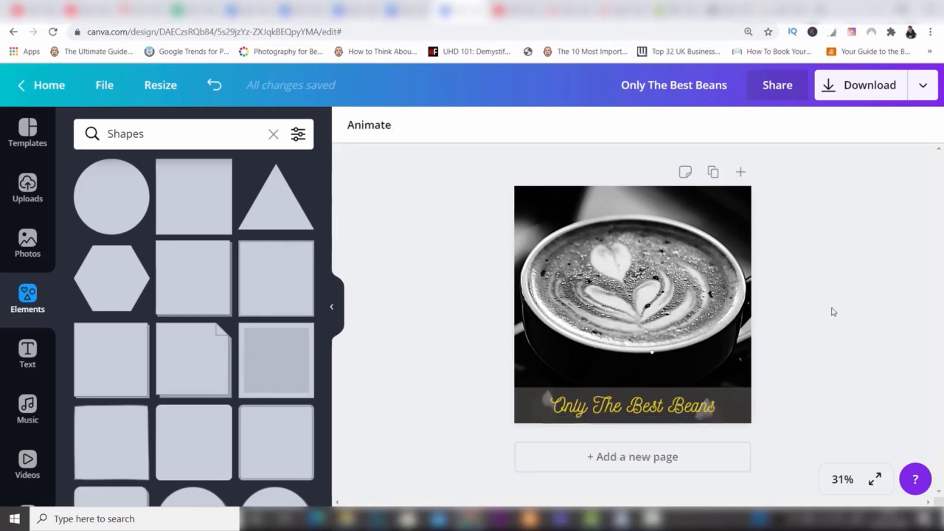
click(708, 268)
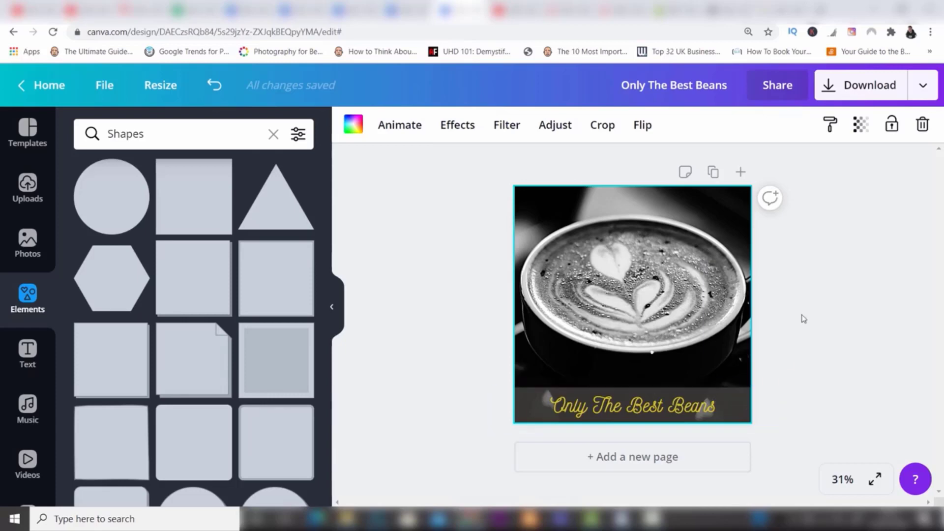
Step: Bring the dark grey banner forwards over the text and send it backwards behind the text again
click(740, 396)
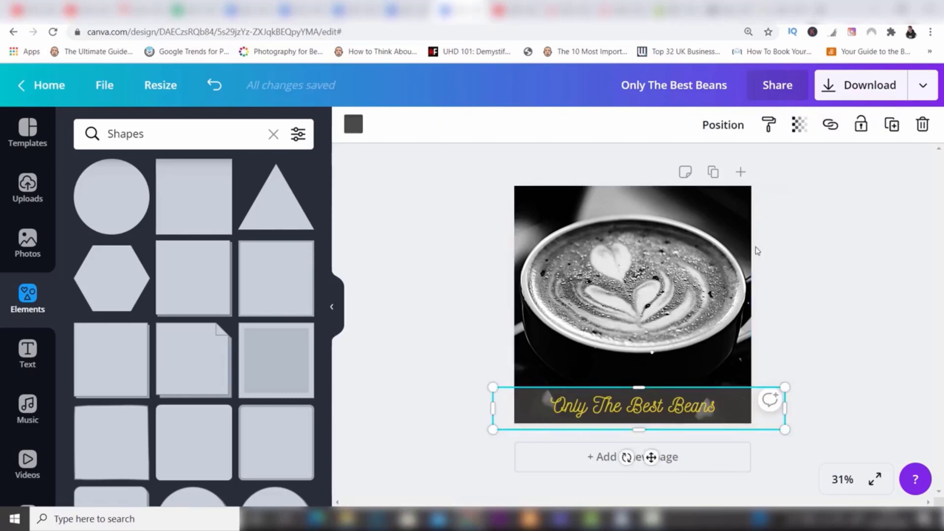
click(731, 128)
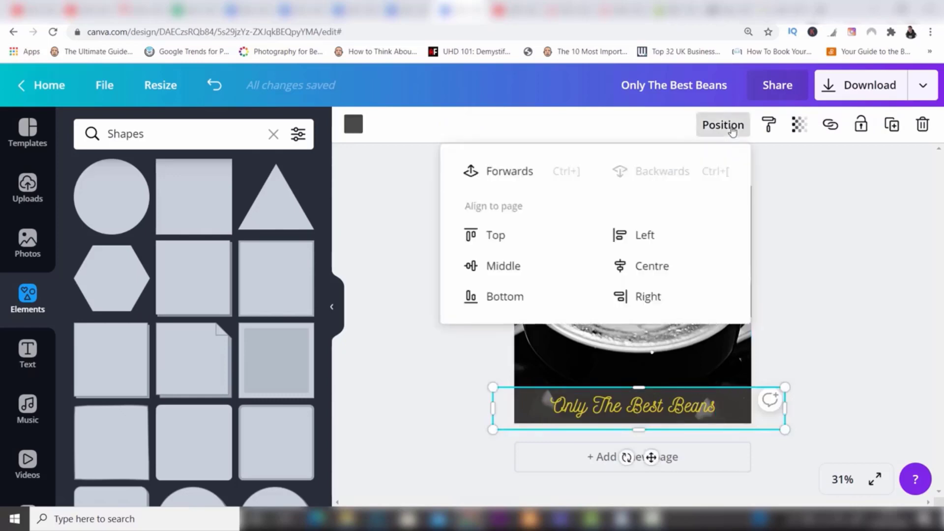
click(502, 177)
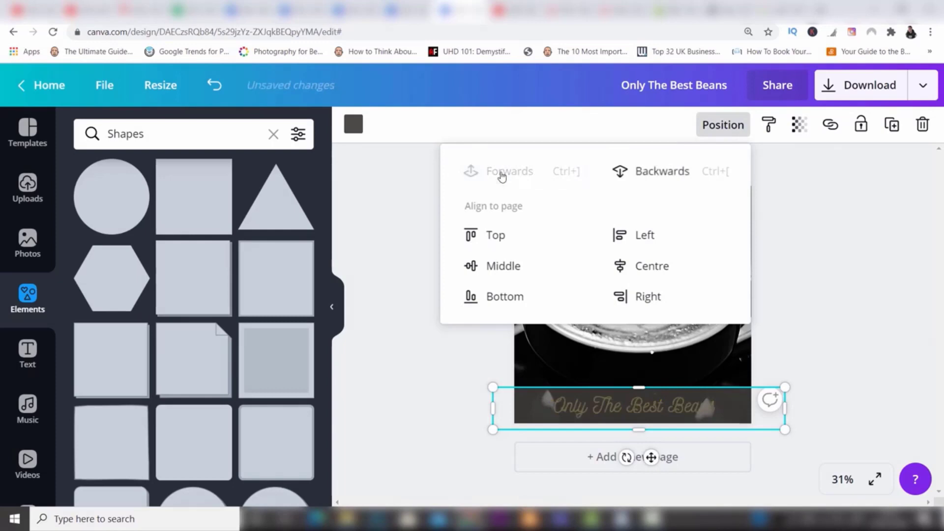
click(670, 176)
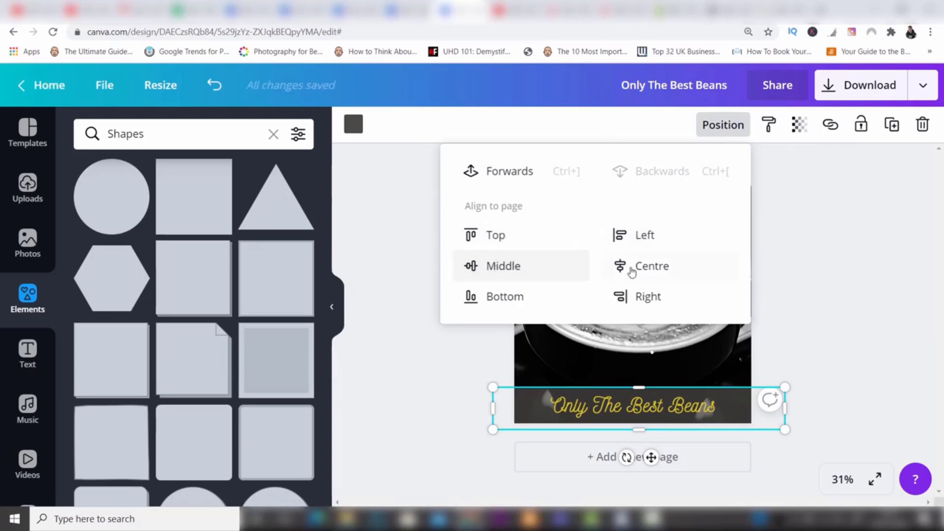
click(800, 213)
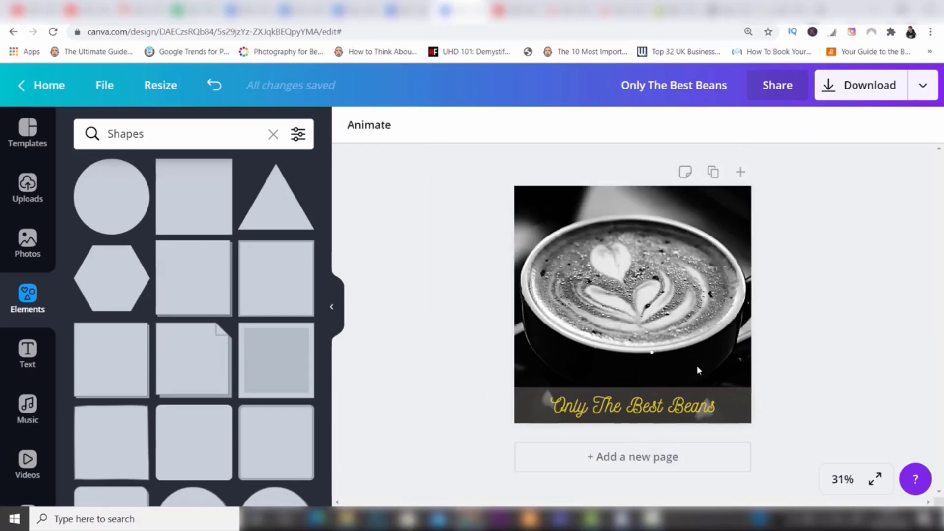
Step: Look over the text effects for "Only The Best Beans" and set its letter spacing to 6
click(665, 408)
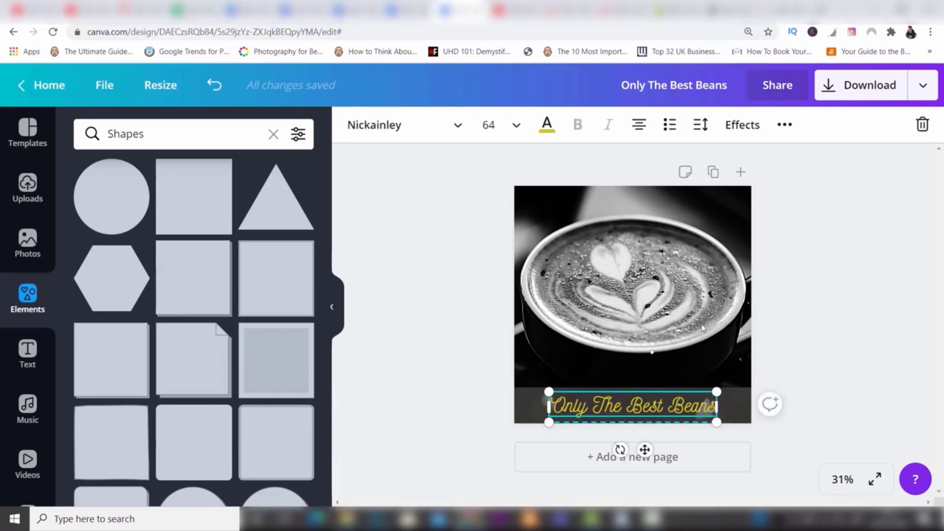
click(744, 126)
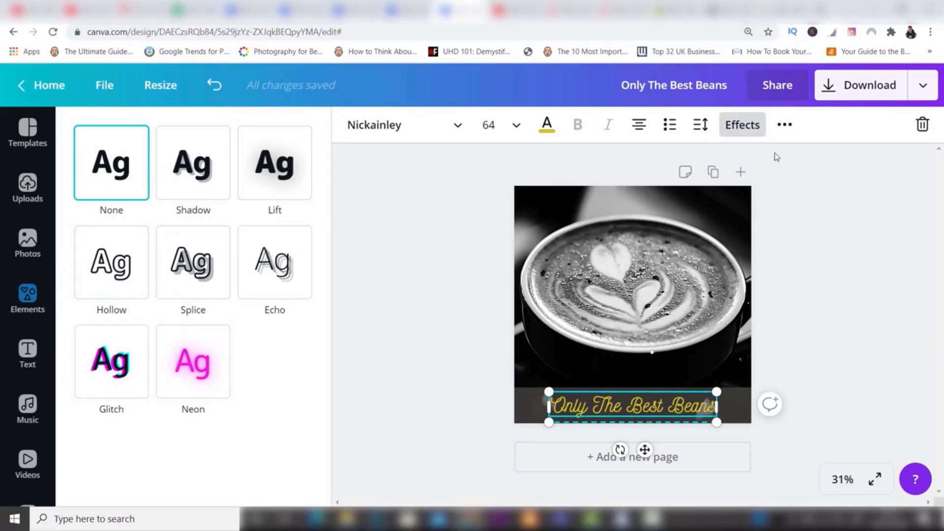
click(700, 129)
mouse_move(798, 171)
mouse_down()
mouse_move(818, 178)
mouse_move(799, 180)
mouse_up()
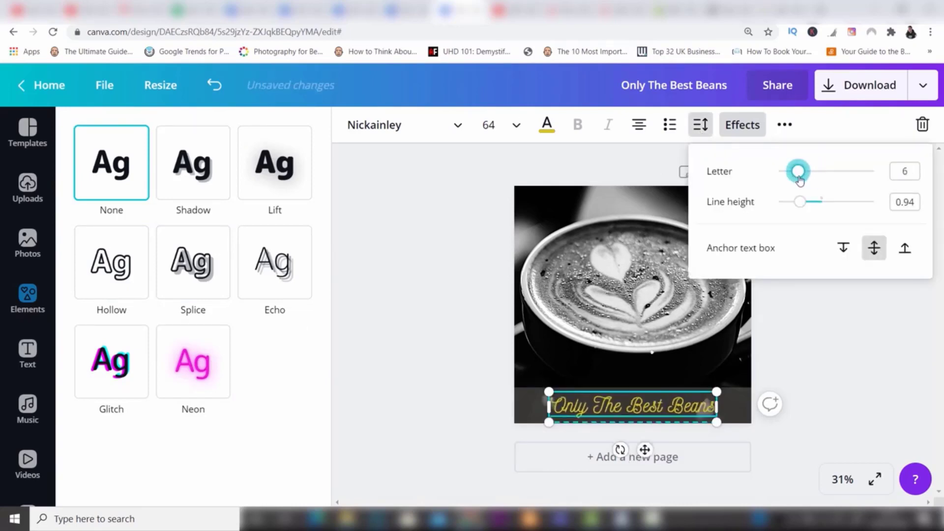
Step: Try bulleted list formatting on the "Only The Best Beans" text and undo it
click(669, 126)
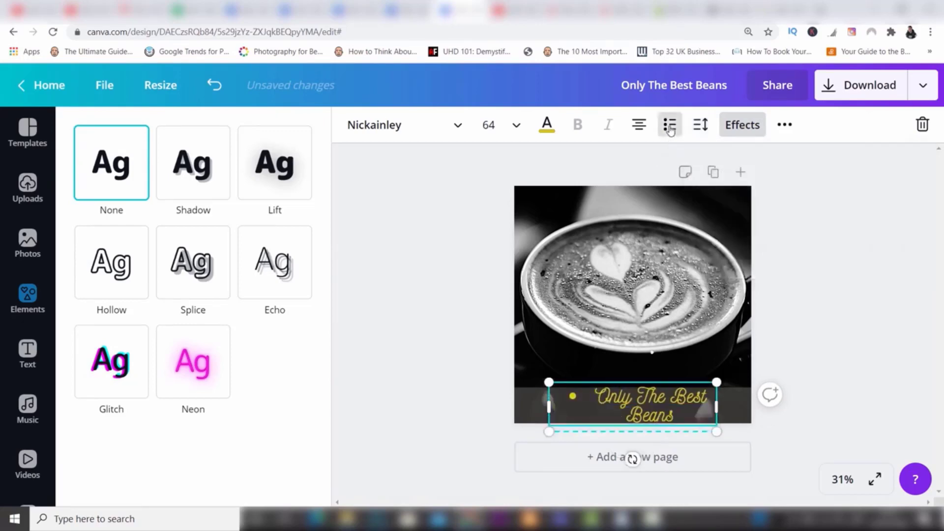
key(ctrl+z)
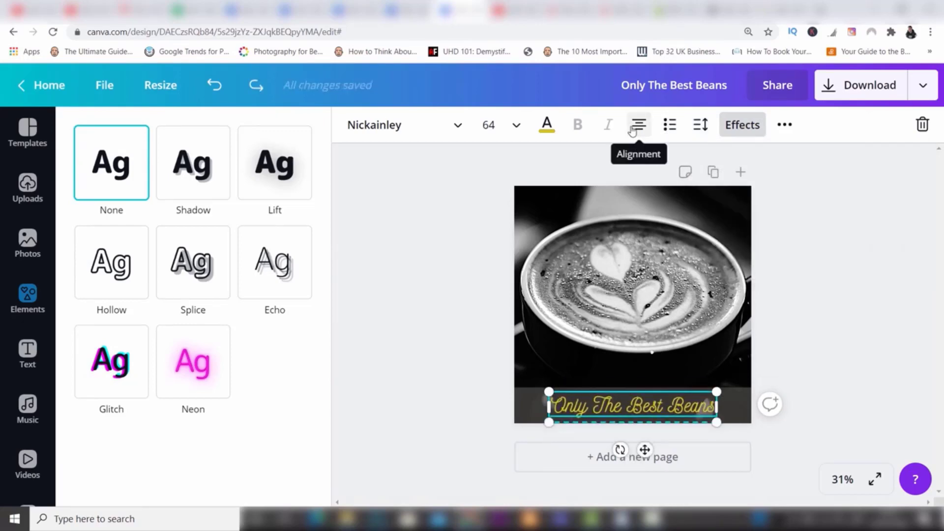
click(786, 129)
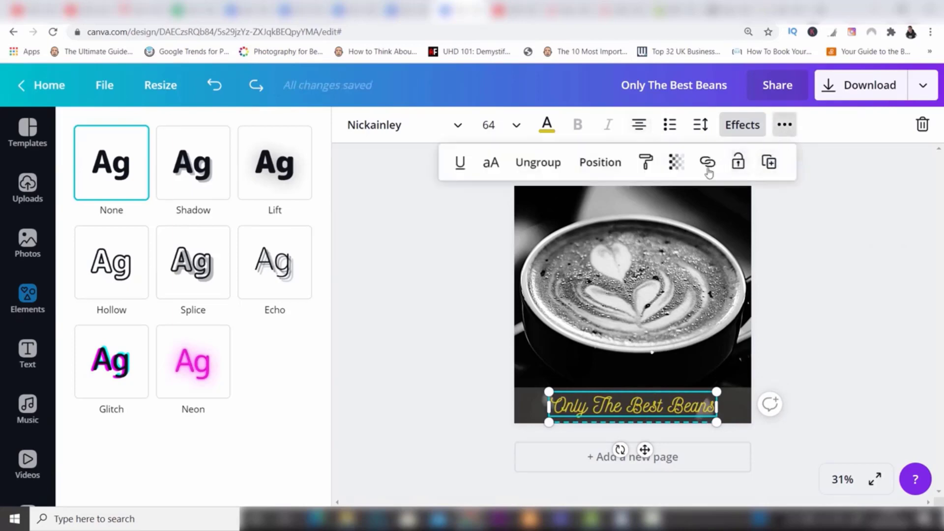
click(830, 173)
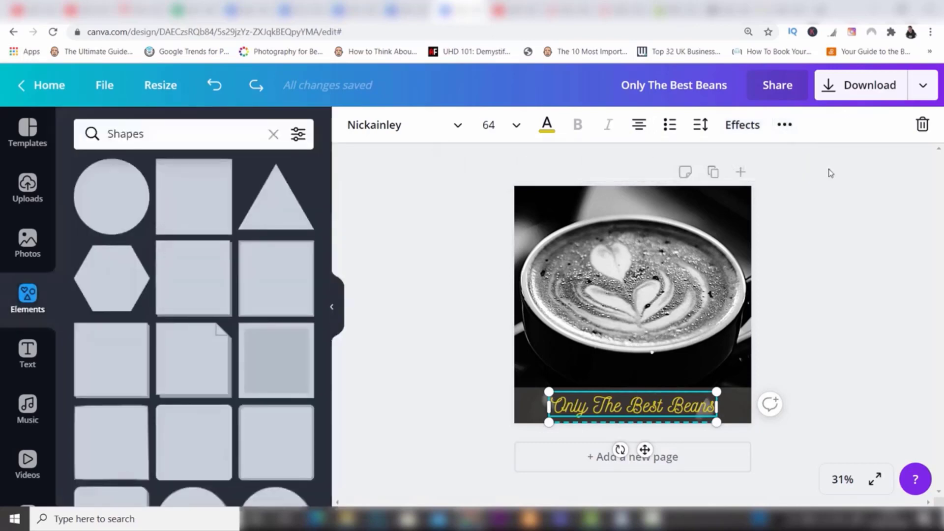
click(830, 173)
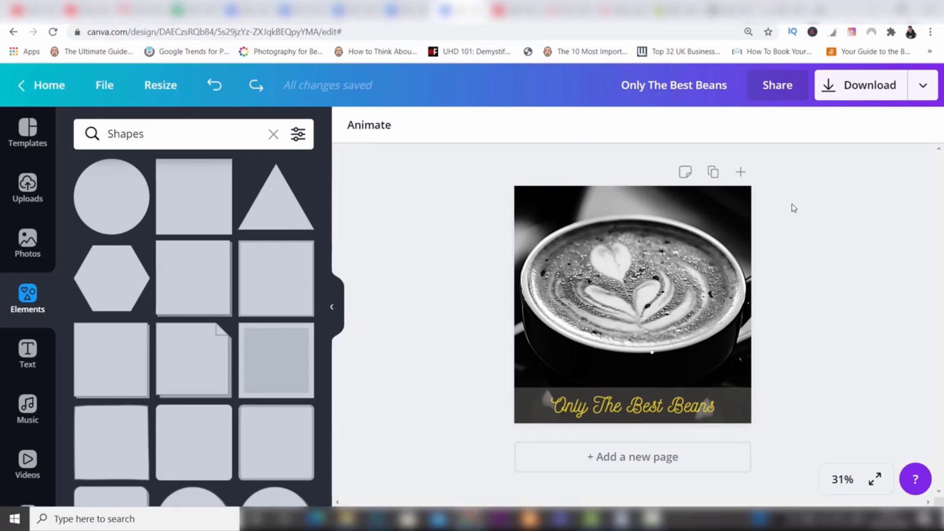
Step: Return from the Shapes results to the overview of all element categories
click(23, 303)
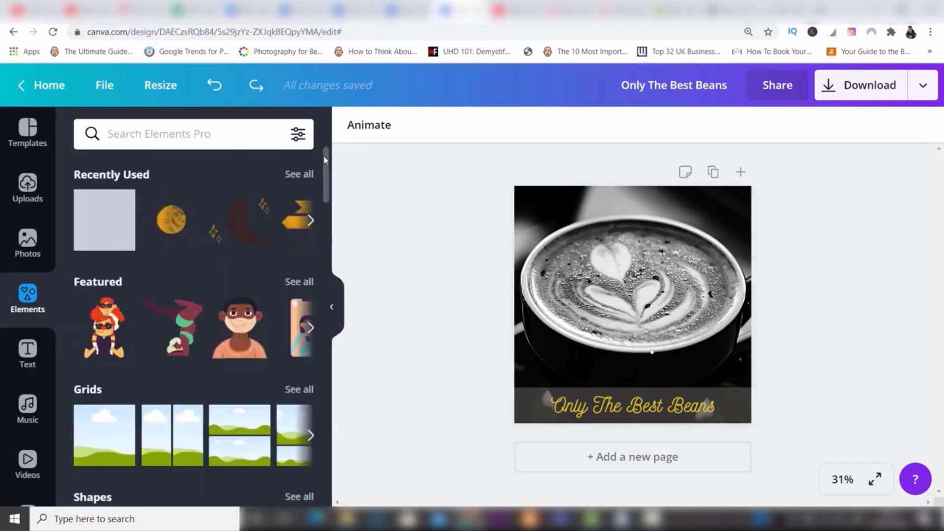